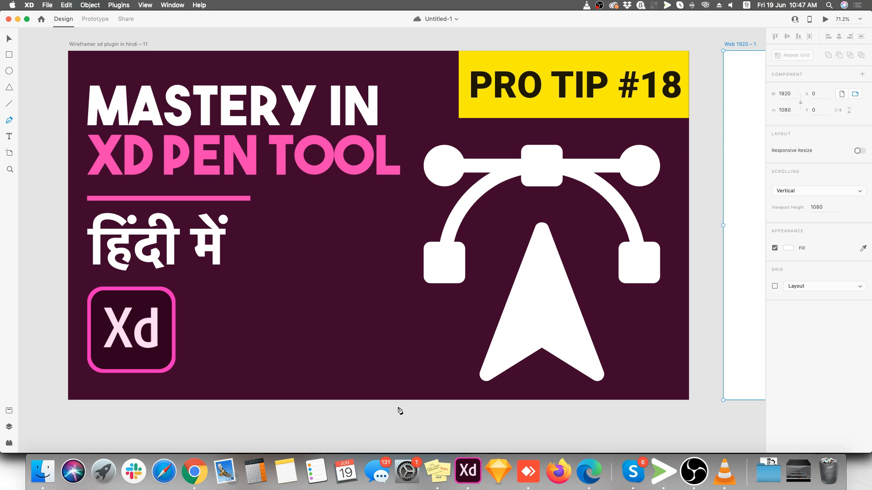
pyautogui.scroll(-15, 400, 411)
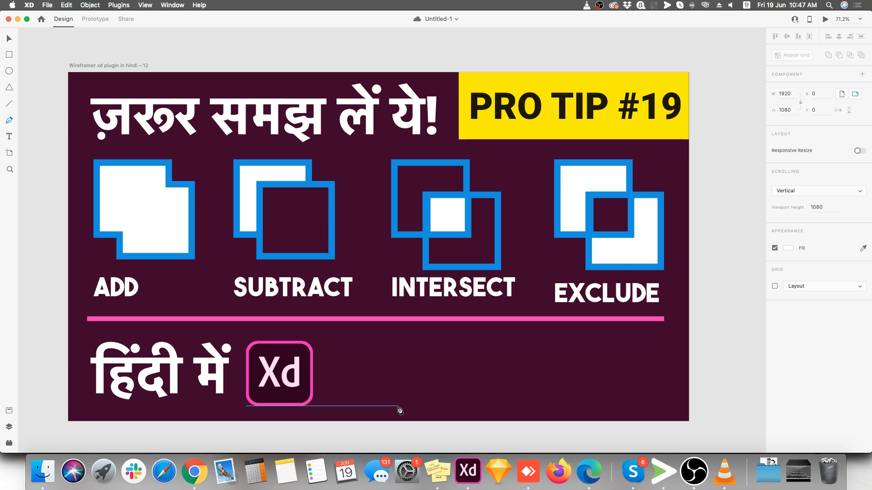
pyautogui.scroll(-10, 398, 408)
pyautogui.scroll(6, 641, 291)
pyautogui.scroll(3, 328, 145)
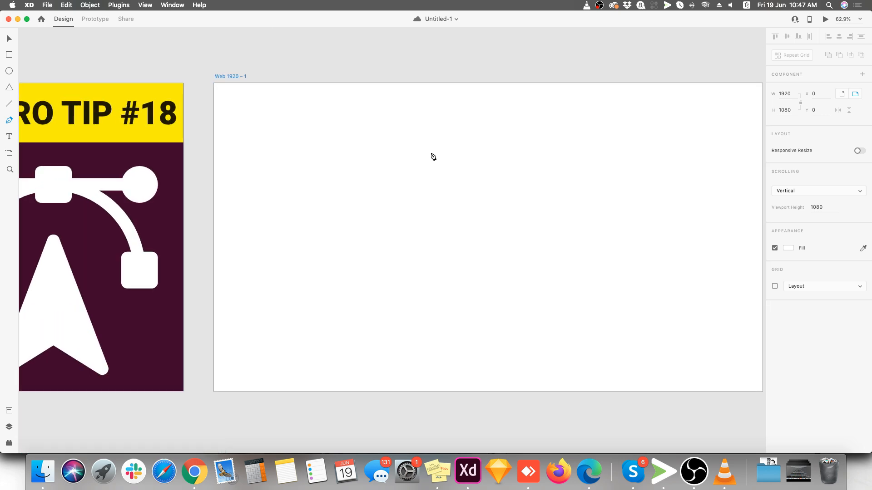
pyautogui.scroll(4, 502, 162)
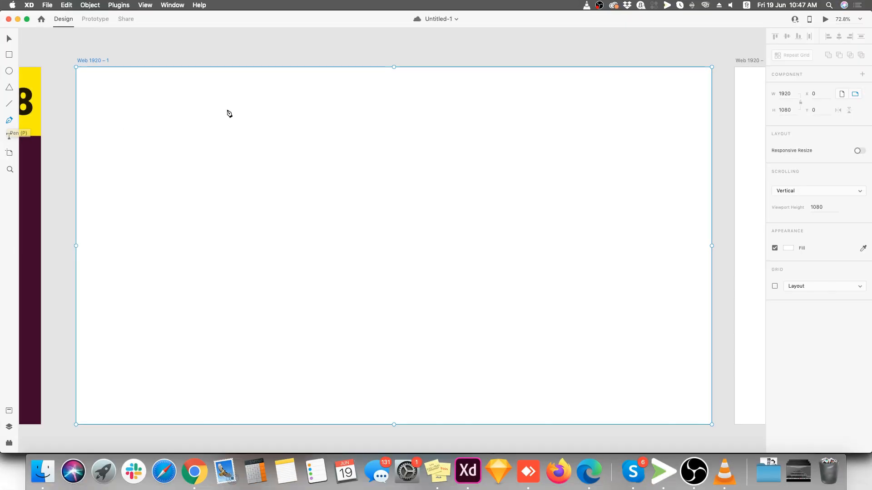
pyautogui.scroll(-1, 254, 147)
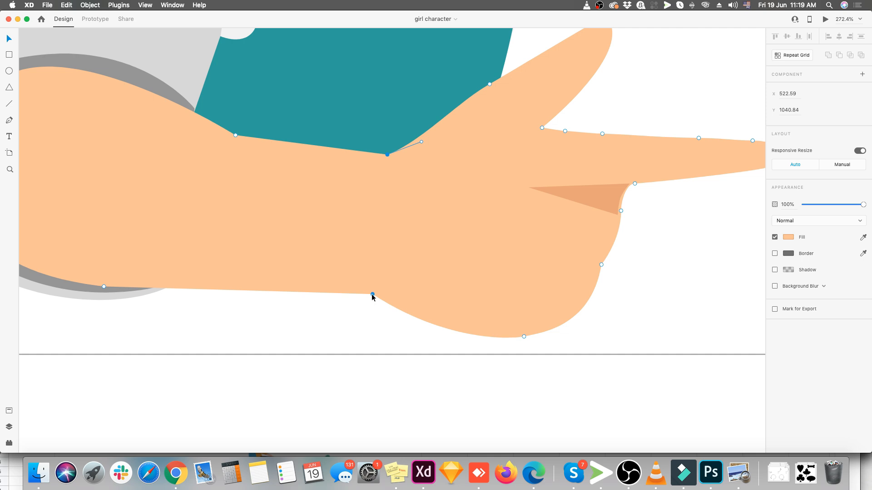
# Try reshaping the girl character's pointing arm by moving an anchor on its lower edge, and undo the last changes
pyautogui.moveTo(373, 295)
pyautogui.mouseDown()
pyautogui.moveTo(371, 264)
pyautogui.moveTo(377, 293)
pyautogui.mouseUp()
pyautogui.scroll(5, 377, 292)
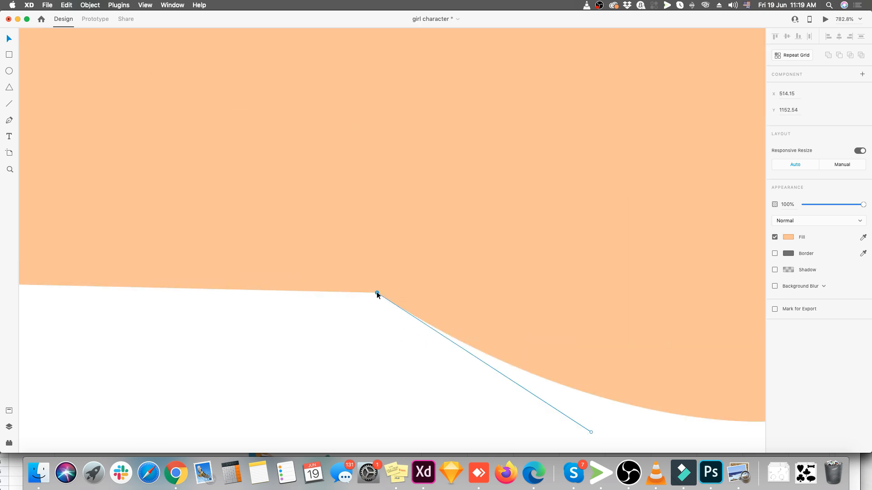
pyautogui.scroll(-10, 377, 292)
pyautogui.scroll(5, 380, 274)
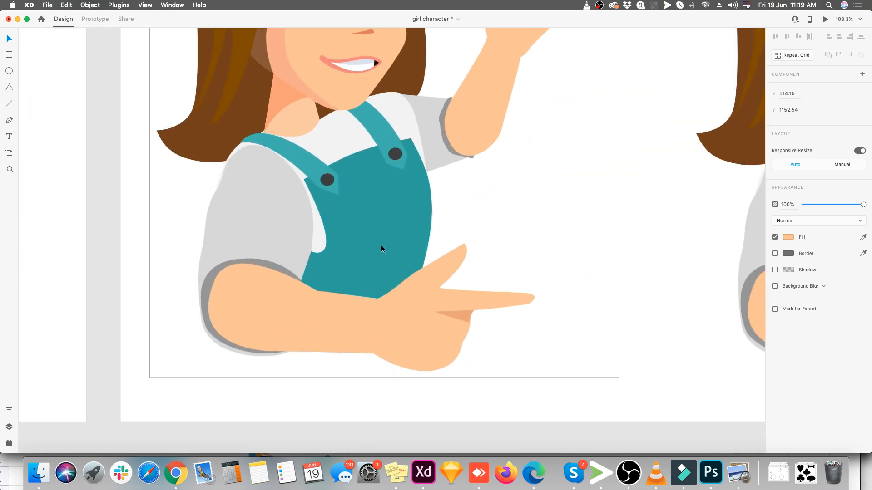
pyautogui.scroll(3, 381, 245)
pyautogui.moveTo(375, 321); pyautogui.dragTo(404, 295)
pyautogui.press('super+z')
pyautogui.press('super+z')
pyautogui.click(494, 302)
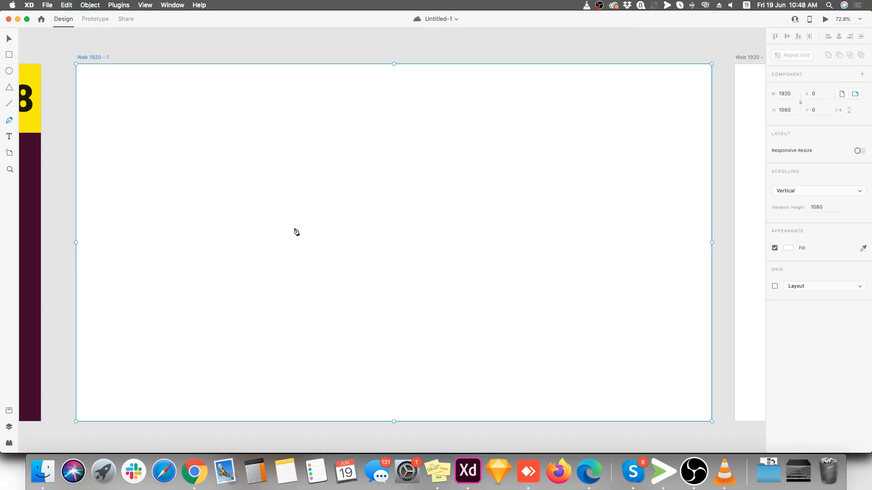
# Draw a closed, straight-sided irregular shape with twelve corner anchors on the Web 1920 – 1 artboard using the Pen tool
pyautogui.scroll(-1, 282, 235)
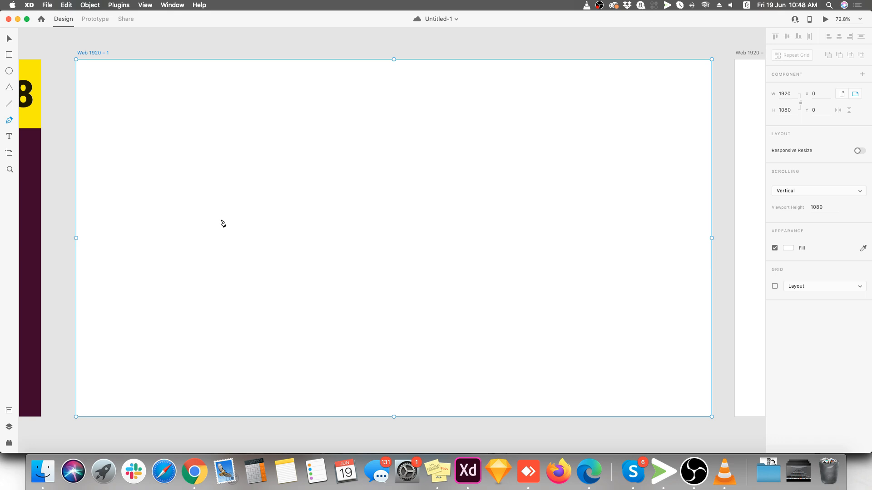
pyautogui.click(160, 215)
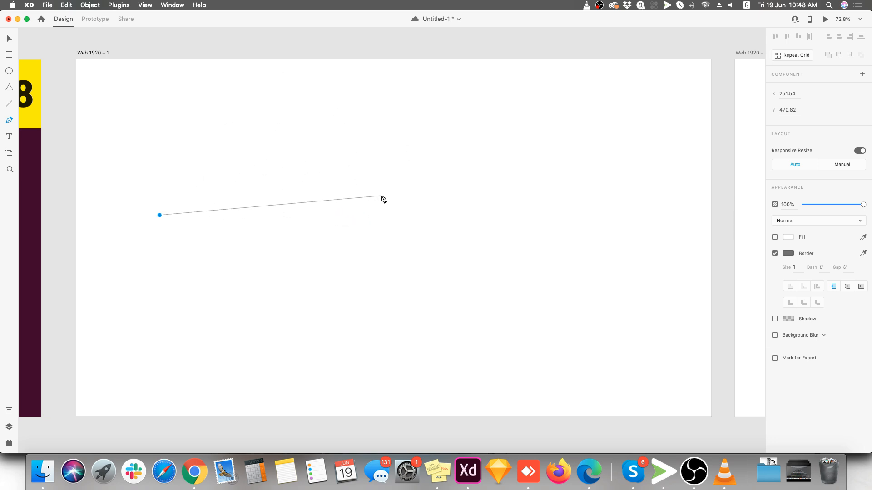
pyautogui.click(376, 214)
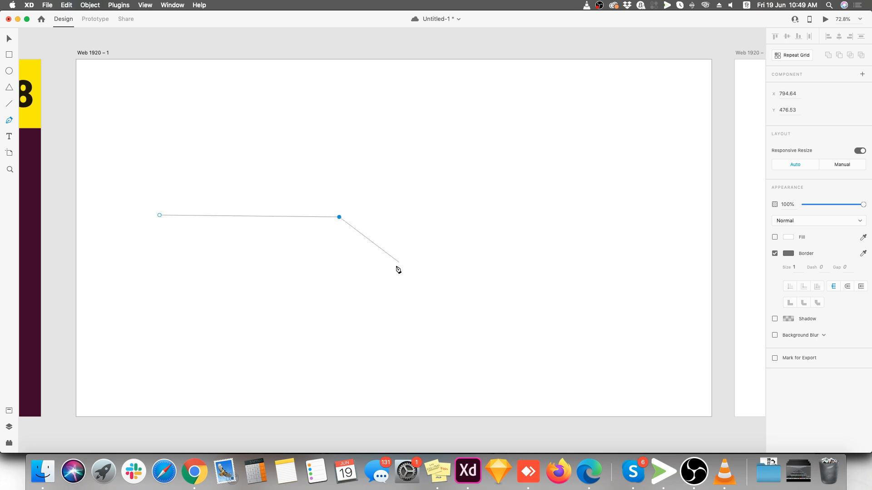
pyautogui.click(433, 132)
pyautogui.click(574, 123)
pyautogui.click(633, 245)
pyautogui.click(595, 332)
pyautogui.click(424, 292)
pyautogui.click(354, 374)
pyautogui.click(251, 317)
pyautogui.click(159, 348)
pyautogui.click(167, 263)
pyautogui.click(116, 238)
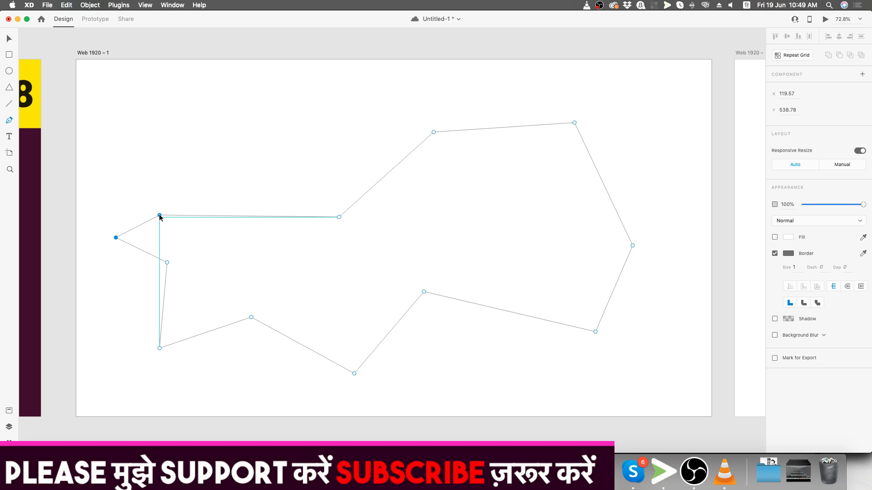
pyautogui.click(159, 215)
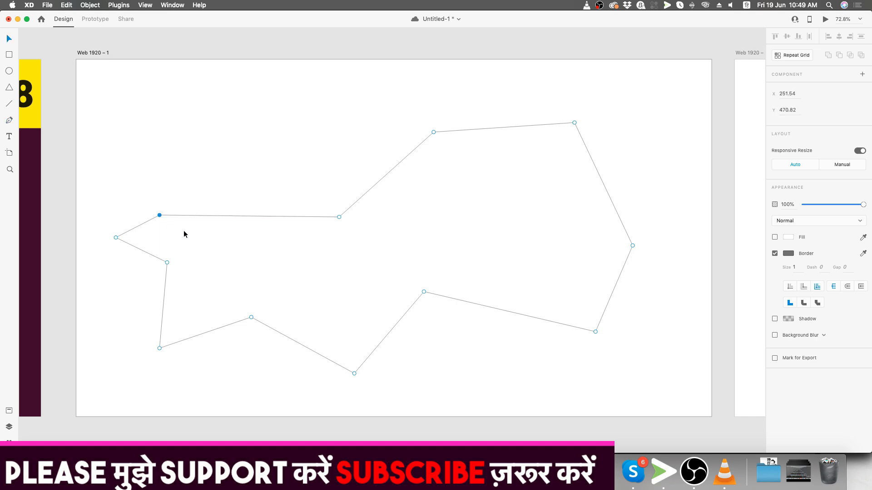
pyautogui.click(676, 222)
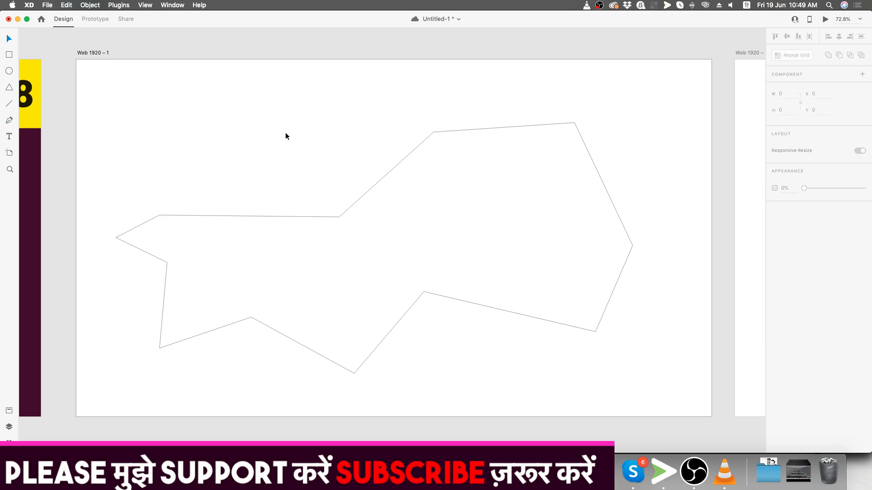
# Move the polygon slightly on the artboard and scale it to about 1534 by 745
pyautogui.click(355, 202)
pyautogui.moveTo(338, 216); pyautogui.dragTo(352, 203)
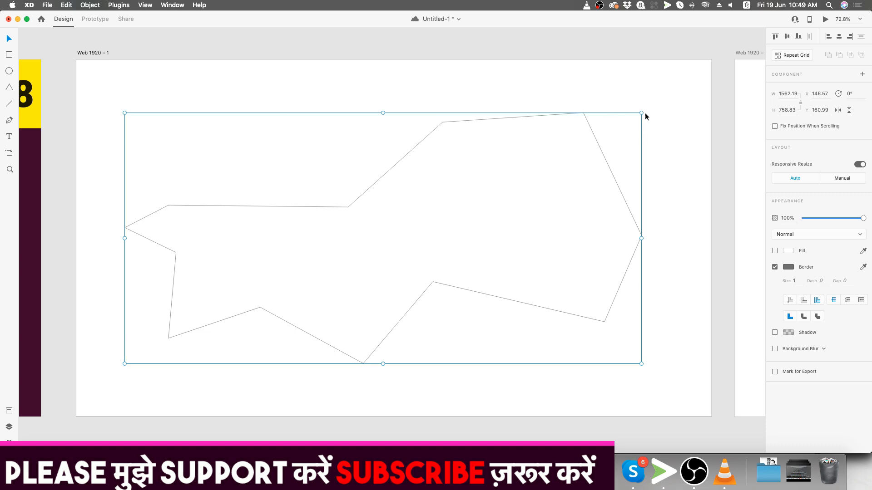
pyautogui.moveTo(641, 112); pyautogui.dragTo(664, 117)
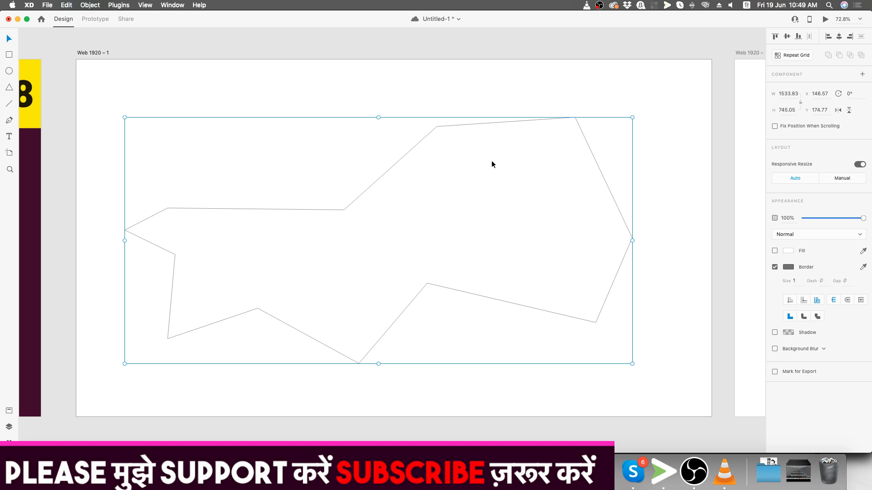
pyautogui.moveTo(431, 129); pyautogui.dragTo(430, 131)
# Open the polygon for path editing and reshape its outline by repositioning the anchors along the upper edge and right end
pyautogui.doubleClick(430, 131)
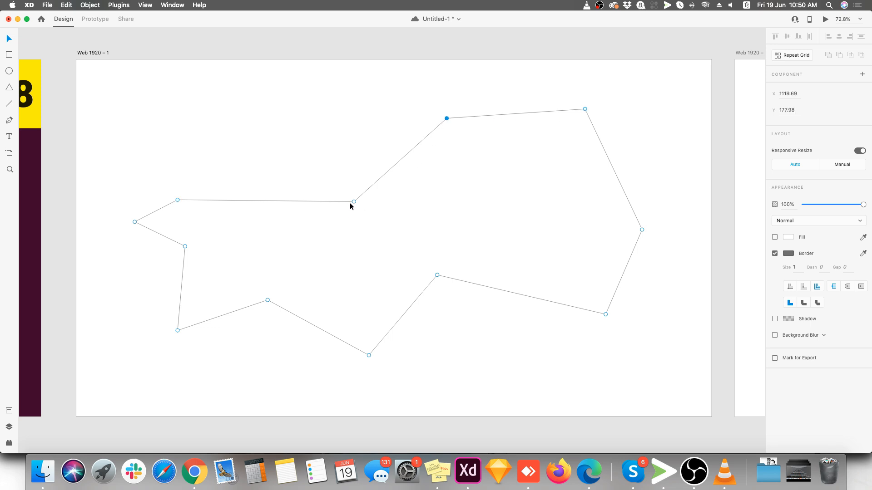
pyautogui.moveTo(178, 200); pyautogui.dragTo(166, 129)
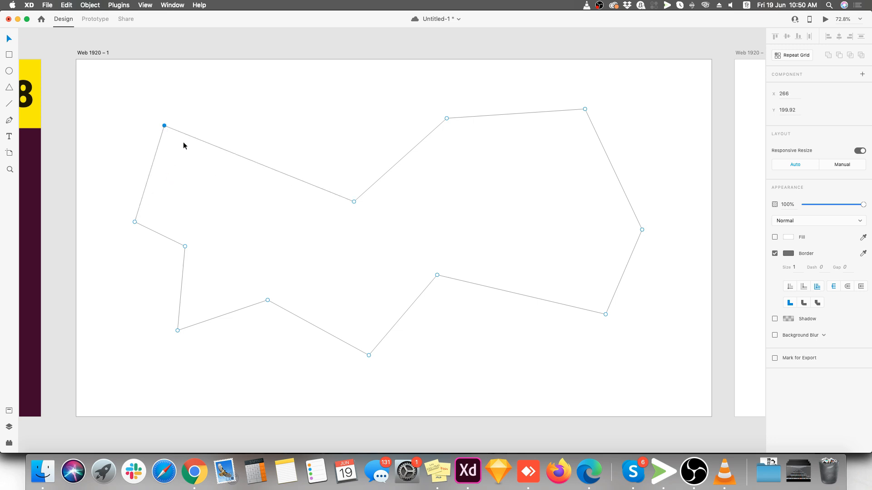
pyautogui.moveTo(354, 203); pyautogui.dragTo(314, 143)
pyautogui.moveTo(448, 118); pyautogui.dragTo(451, 174)
pyautogui.moveTo(585, 110); pyautogui.dragTo(541, 107)
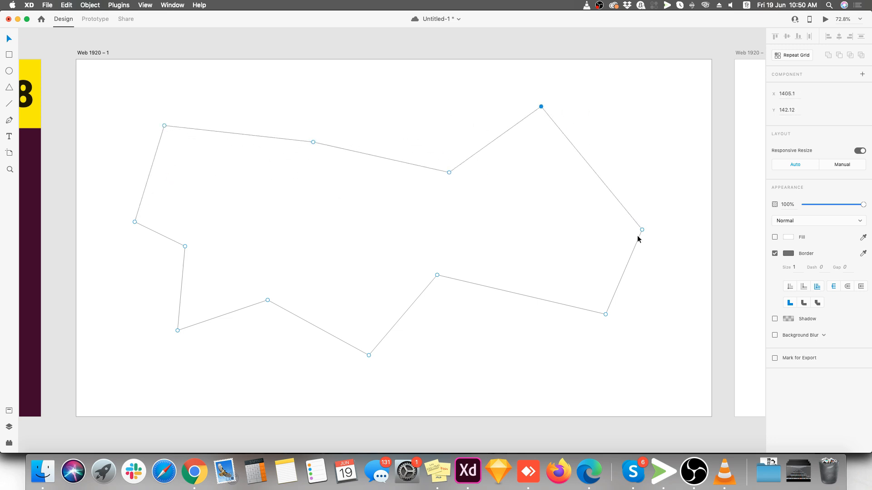
pyautogui.moveTo(642, 230); pyautogui.dragTo(646, 180)
pyautogui.moveTo(606, 315); pyautogui.dragTo(541, 310)
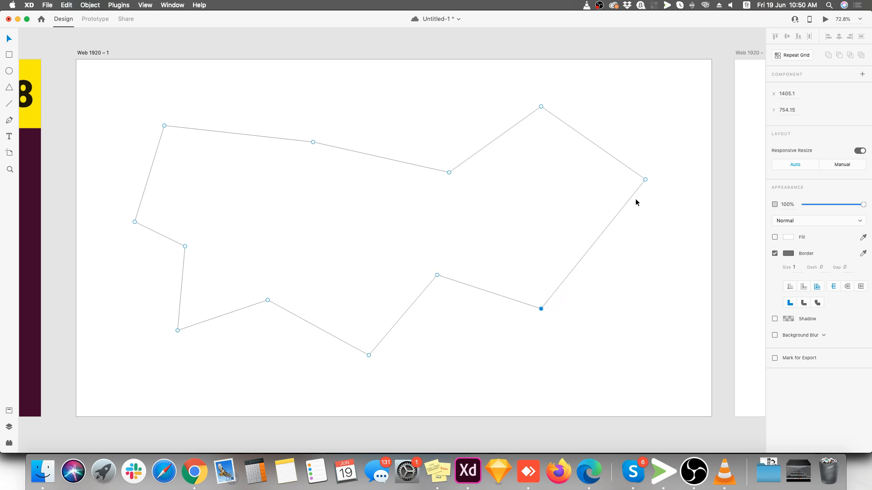
pyautogui.moveTo(645, 180); pyautogui.dragTo(642, 226)
pyautogui.moveTo(313, 143); pyautogui.dragTo(275, 101)
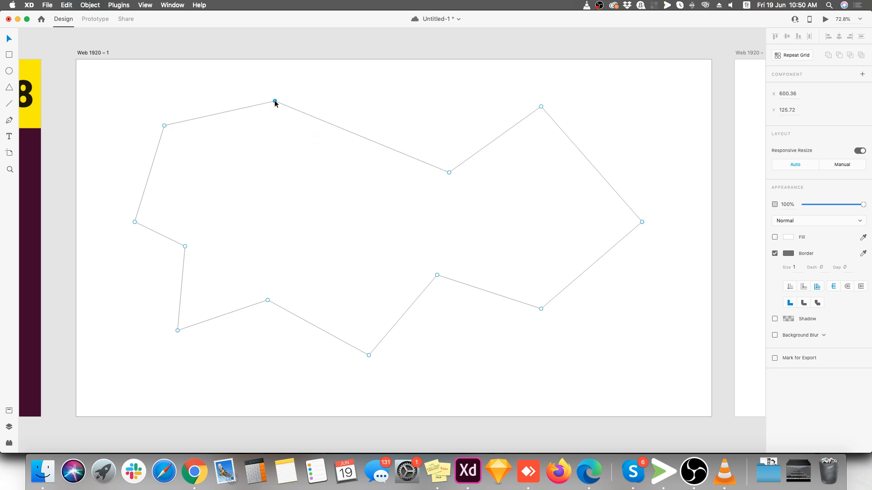
# Leave path editing and delete the reshaped polygon from the artboard
pyautogui.click(132, 107)
pyautogui.moveTo(120, 95); pyautogui.dragTo(666, 357)
pyautogui.press('Delete')
# Start a new Pen tool path with a shallow downward-bowed curve, adjusting the direction handles at its second anchor
pyautogui.click(10, 120)
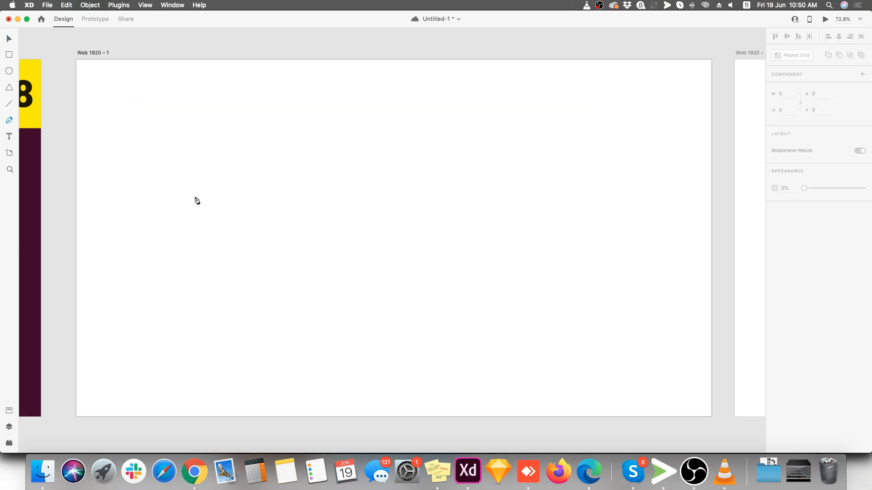
pyautogui.click(169, 199)
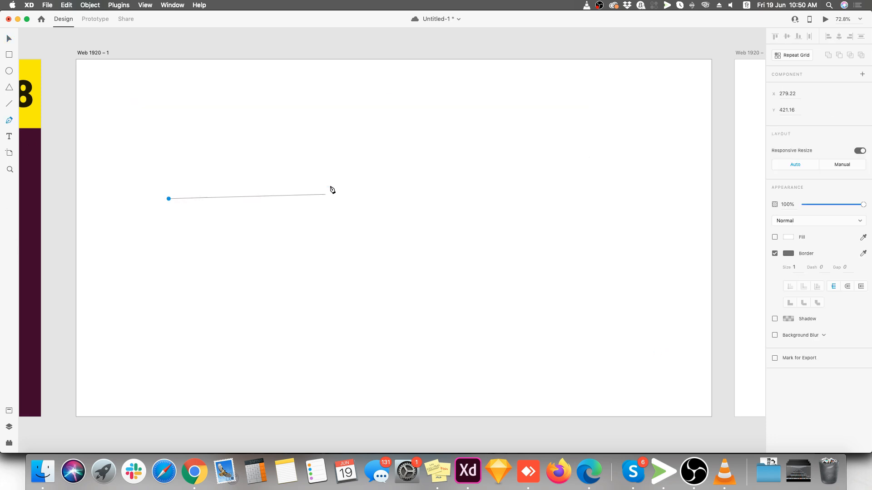
pyautogui.moveTo(414, 192); pyautogui.dragTo(436, 137)
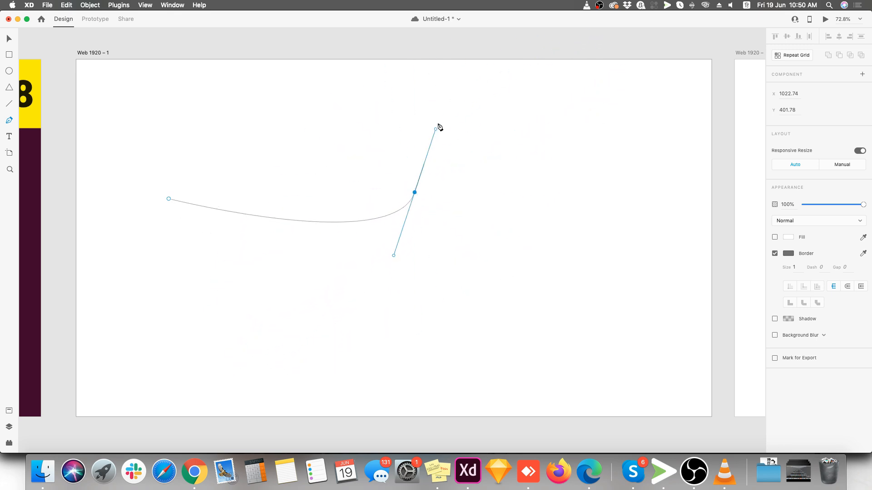
pyautogui.moveTo(513, 108)
pyautogui.mouseDown()
pyautogui.moveTo(554, 93)
pyautogui.moveTo(525, 94)
pyautogui.moveTo(521, 107)
pyautogui.moveTo(561, 85)
pyautogui.moveTo(504, 79)
pyautogui.moveTo(647, 103)
pyautogui.moveTo(513, 107)
pyautogui.mouseUp()
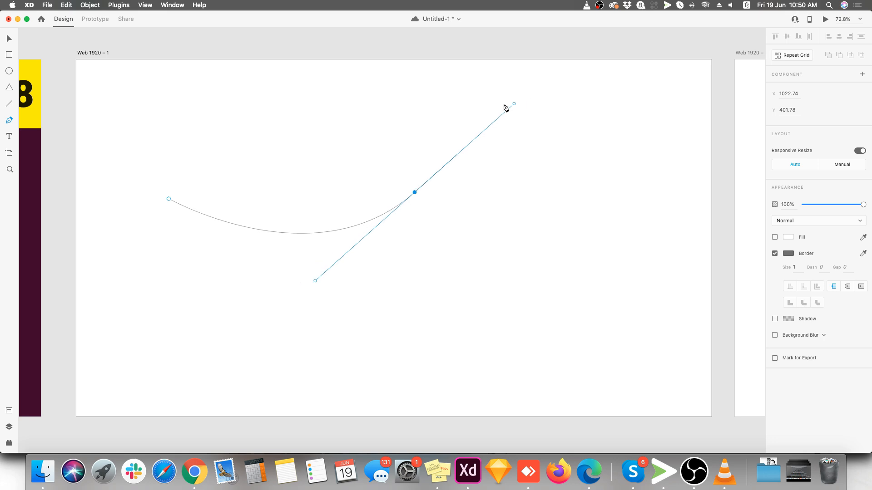
pyautogui.moveTo(567, 125); pyautogui.dragTo(412, 116)
pyautogui.moveTo(503, 122); pyautogui.dragTo(621, 175)
pyautogui.moveTo(338, 145); pyautogui.dragTo(547, 79)
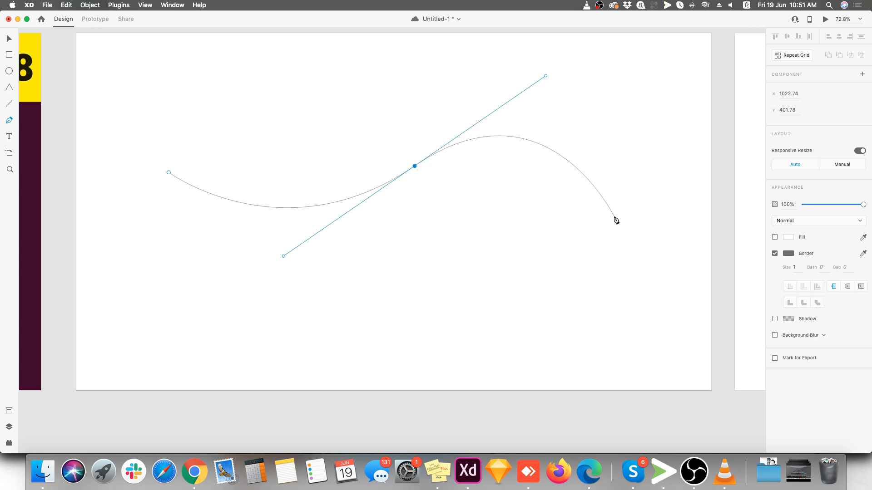
# Extend the path with curved anchors around the right side and back along the bottom, and close it at its starting point
pyautogui.moveTo(616, 219); pyautogui.dragTo(591, 276)
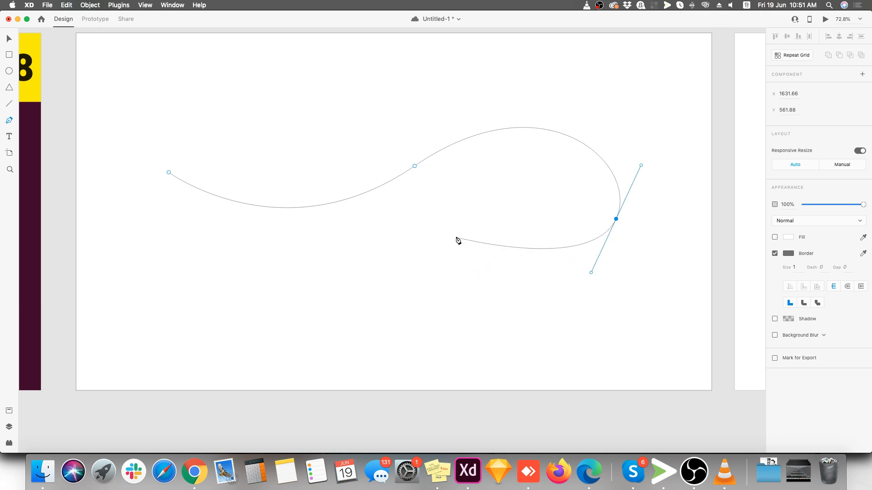
pyautogui.moveTo(432, 243); pyautogui.dragTo(397, 286)
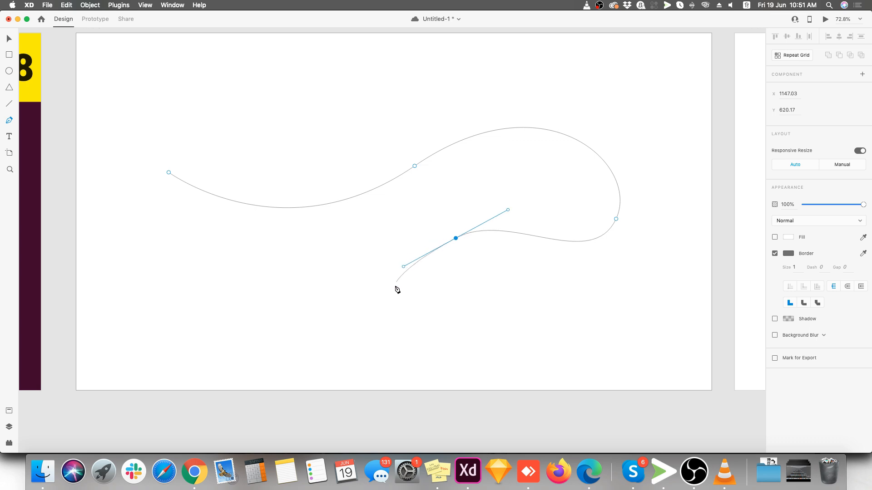
pyautogui.moveTo(324, 340); pyautogui.dragTo(256, 321)
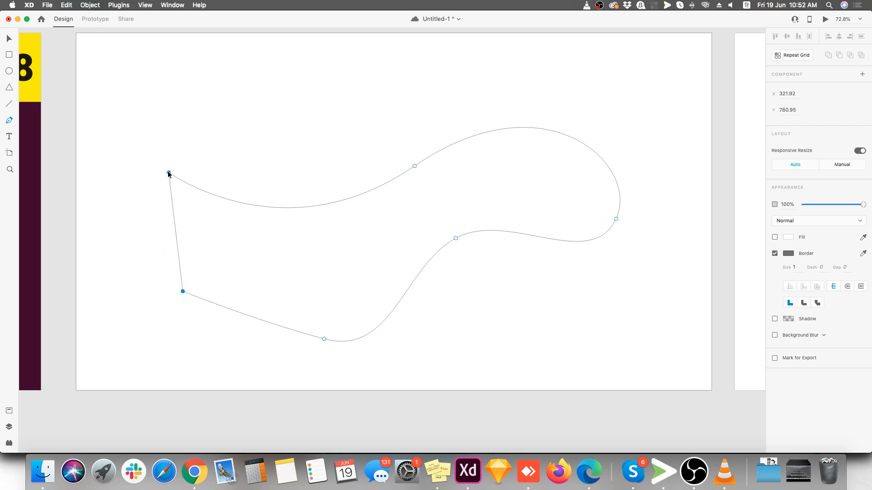
pyautogui.press('Escape')
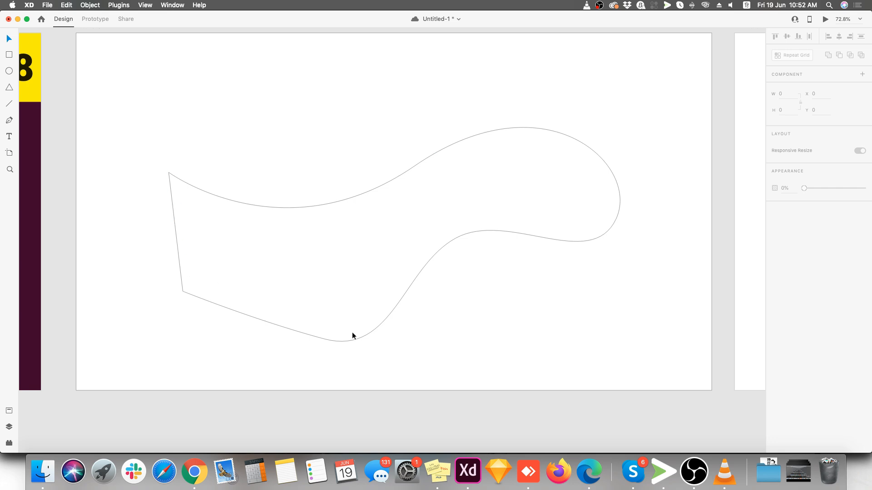
# Move the curved shape up to about Y 232, open its path for editing, and shift the anchor on its lower inner curve slightly
pyautogui.moveTo(363, 333)
pyautogui.mouseDown()
pyautogui.moveTo(353, 331)
pyautogui.moveTo(367, 334)
pyautogui.moveTo(364, 320)
pyautogui.mouseUp()
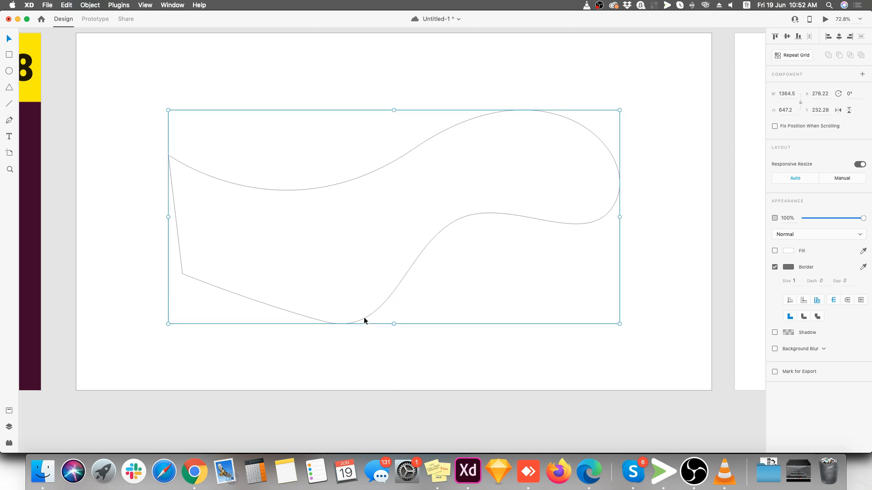
pyautogui.doubleClick(364, 317)
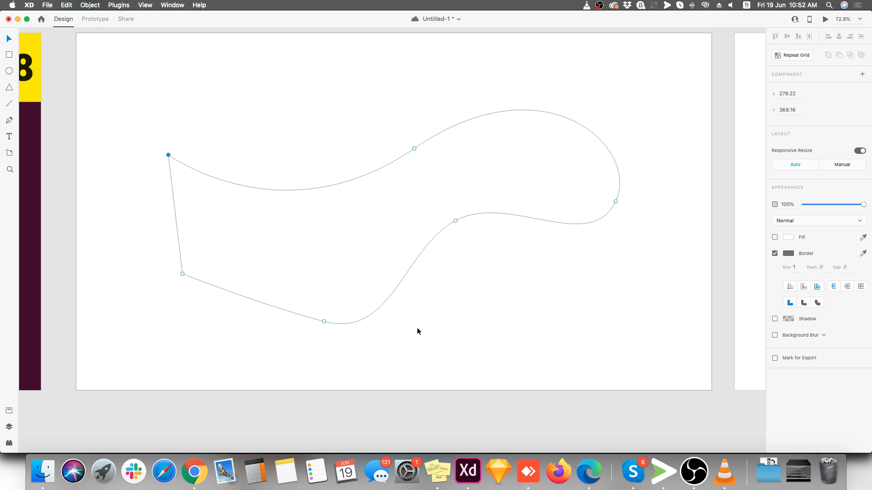
pyautogui.click(455, 220)
pyautogui.moveTo(456, 220)
pyautogui.mouseDown()
pyautogui.moveTo(454, 233)
pyautogui.moveTo(462, 226)
pyautogui.mouseUp()
# Nudge the curved shape's upper middle anchor, shorten its direction handles, and angle the right handle downward independently
pyautogui.moveTo(414, 149)
pyautogui.mouseDown()
pyautogui.moveTo(406, 144)
pyautogui.moveTo(414, 147)
pyautogui.mouseUp()
pyautogui.moveTo(543, 58); pyautogui.dragTo(572, 80)
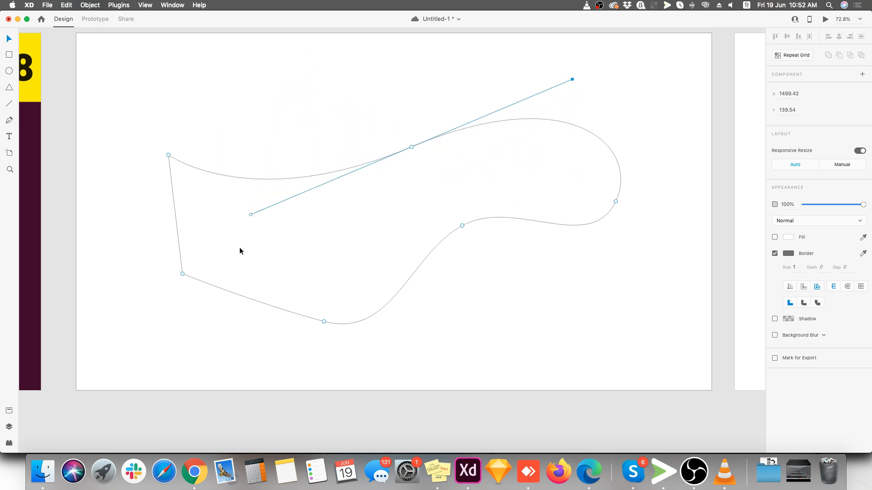
pyautogui.moveTo(250, 214); pyautogui.dragTo(295, 193)
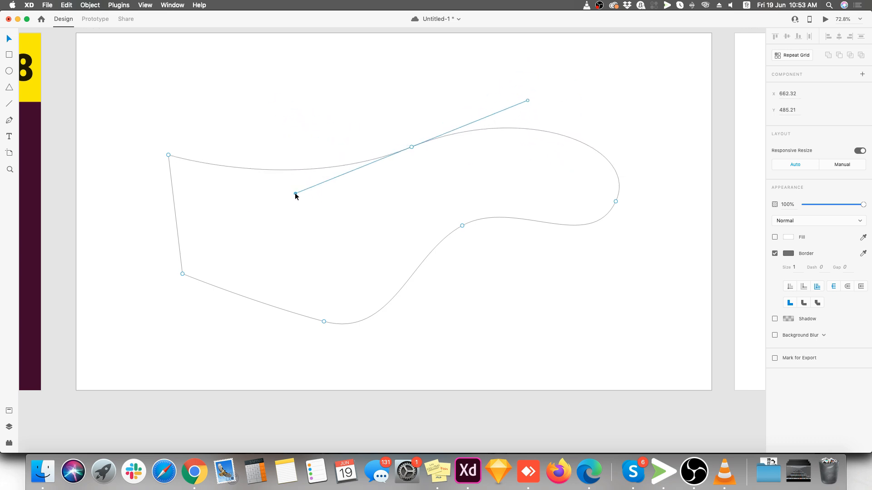
pyautogui.moveTo(529, 101); pyautogui.dragTo(525, 138)
# Convert the curved shape's lower-left corner anchor into a smooth curve point
pyautogui.click(462, 225)
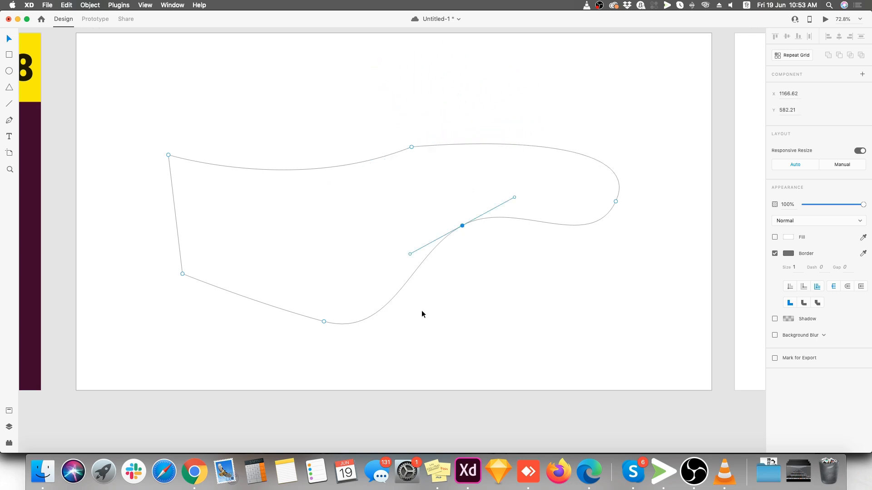
pyautogui.doubleClick(182, 274)
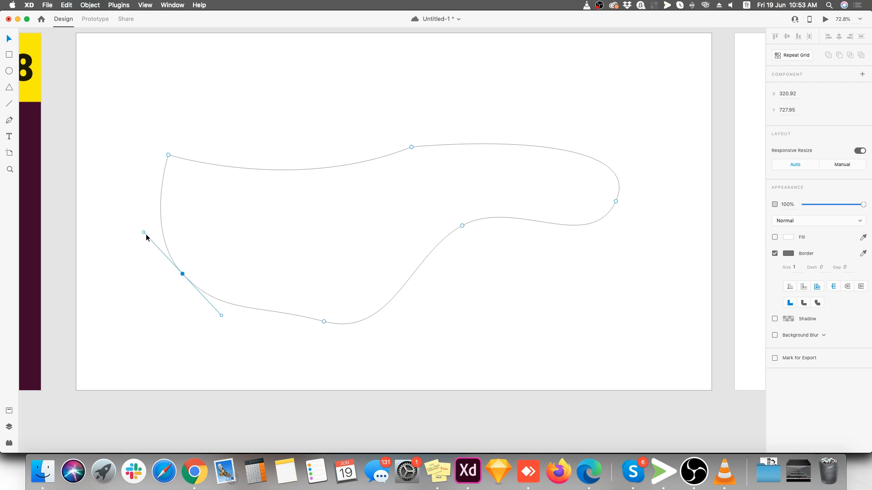
# Move the curved shape's lower-left anchor outward, smooth its upper-left anchor, make its upper middle anchor a corner, and shift its inner lower anchor
pyautogui.moveTo(183, 275)
pyautogui.mouseDown()
pyautogui.moveTo(170, 298)
pyautogui.moveTo(177, 274)
pyautogui.moveTo(176, 283)
pyautogui.mouseUp()
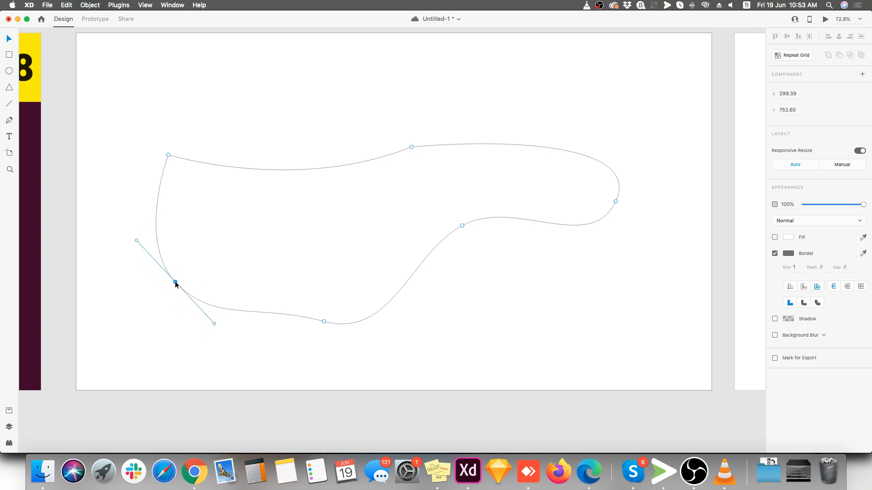
pyautogui.doubleClick(168, 154)
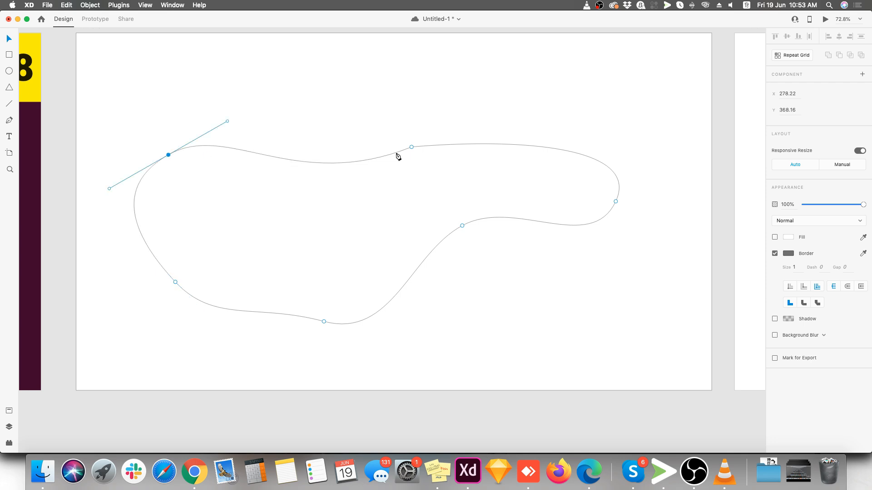
pyautogui.doubleClick(412, 147)
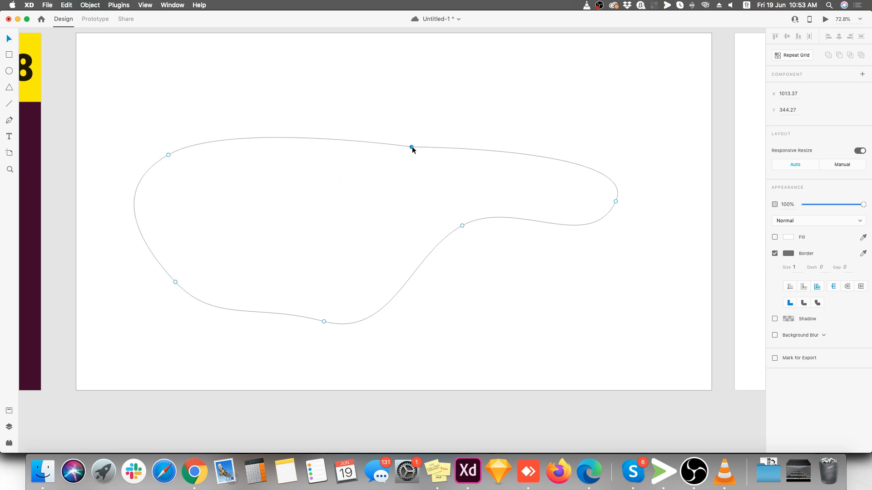
pyautogui.doubleClick(462, 225)
pyautogui.moveTo(462, 226); pyautogui.dragTo(448, 239)
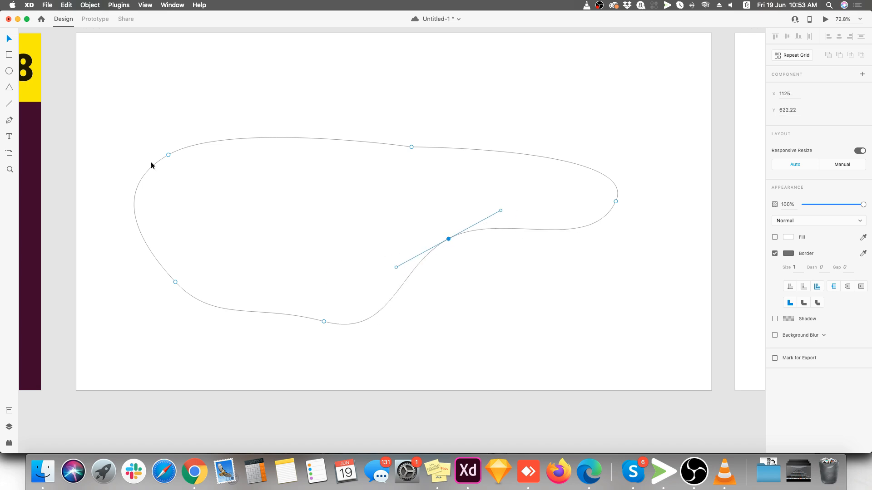
# Align the shape's upper-left anchor with the upper middle one at Y 344.27, smooth it, and angle its two handles independently along the adjoining edges
pyautogui.moveTo(164, 155); pyautogui.dragTo(166, 146)
pyautogui.doubleClick(166, 146)
pyautogui.moveTo(166, 147)
pyautogui.mouseDown()
pyautogui.moveTo(156, 103)
pyautogui.moveTo(177, 141)
pyautogui.moveTo(188, 141)
pyautogui.moveTo(182, 145)
pyautogui.mouseUp()
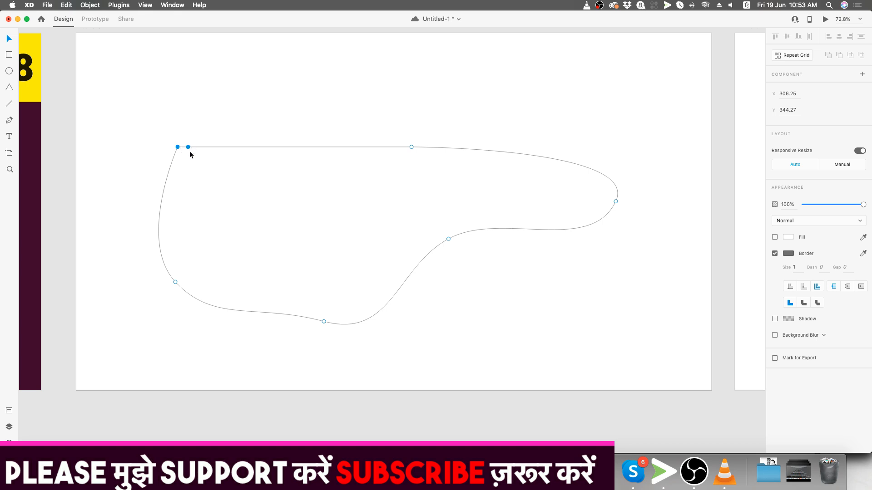
pyautogui.doubleClick(178, 147)
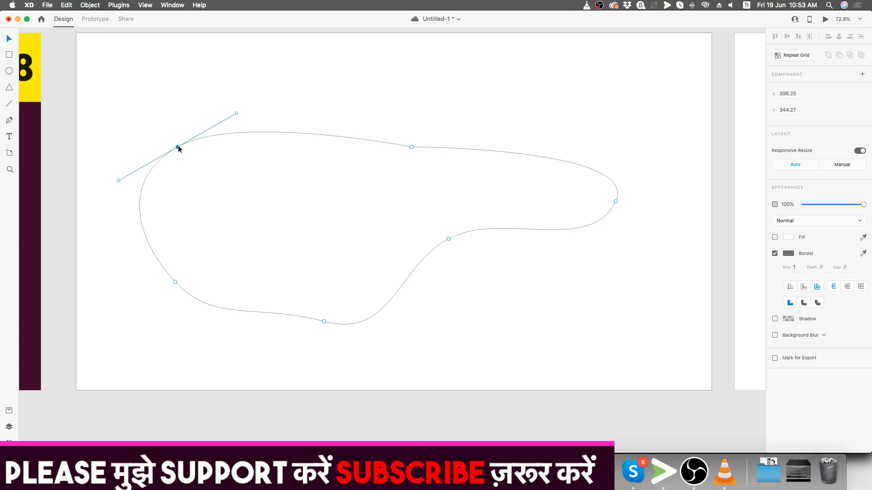
pyautogui.moveTo(237, 114); pyautogui.dragTo(237, 146)
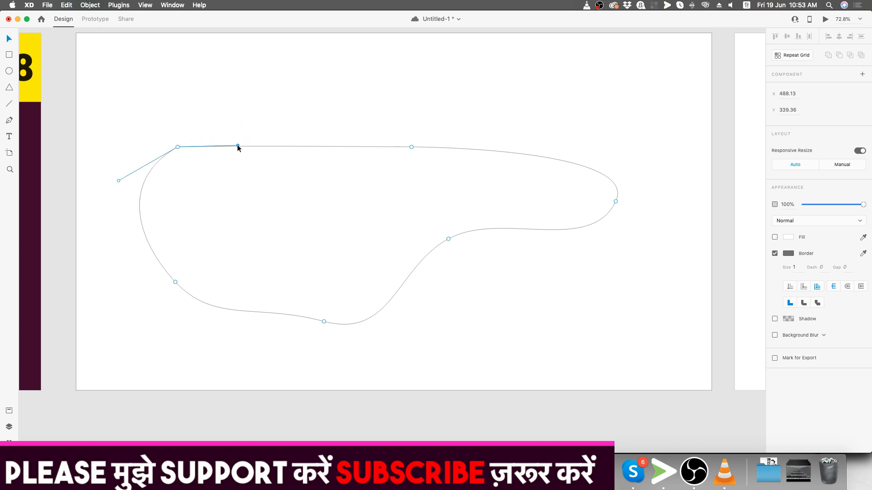
pyautogui.moveTo(118, 180); pyautogui.dragTo(166, 214)
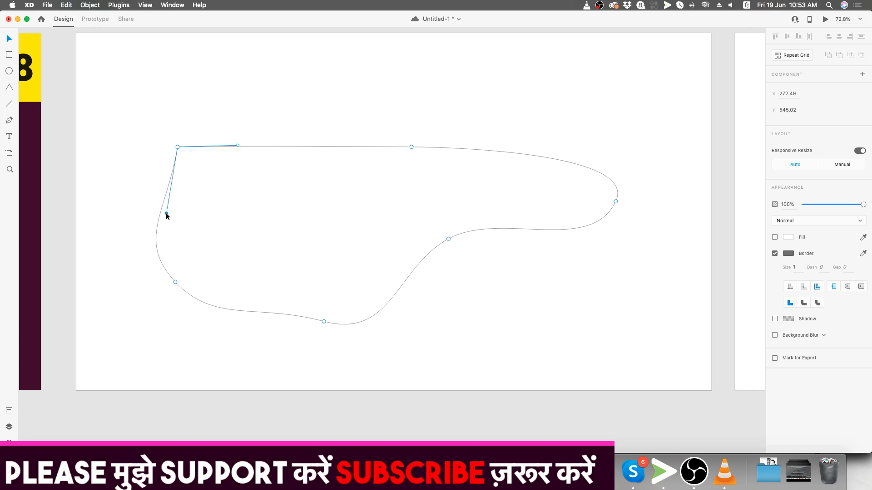
# Leave path editing and delete the curved shape from the artboard
pyautogui.click(500, 255)
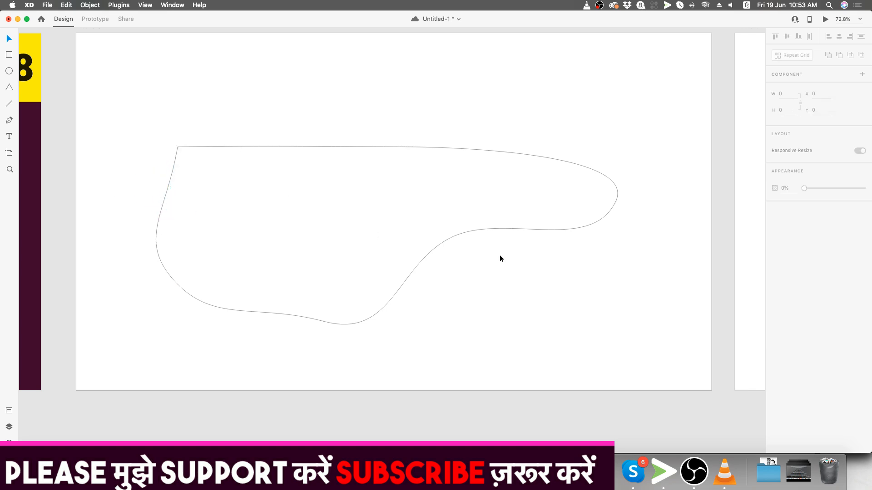
pyautogui.click(472, 233)
pyautogui.press('Delete')
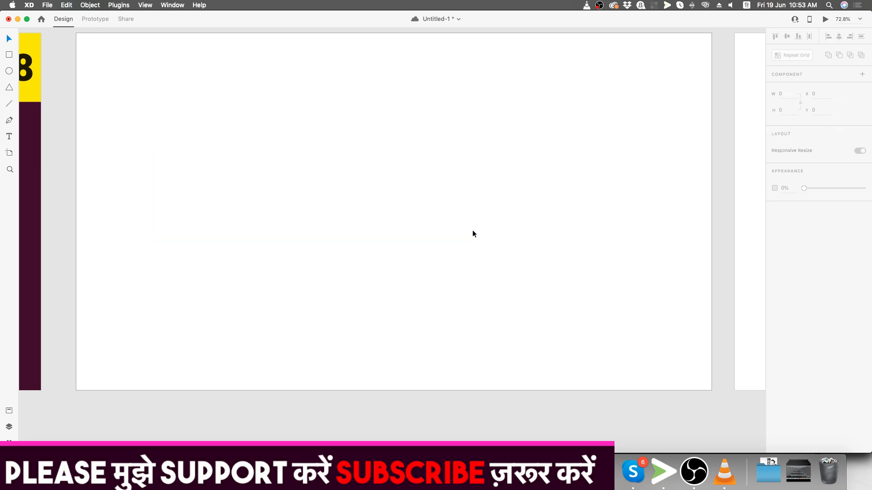
# Start a Pen path at the flag's upper corner beside the pole and trace its top edge with curved anchors toward the dark red fold
pyautogui.scroll(-10, 260, 196)
pyautogui.scroll(10, 475, 193)
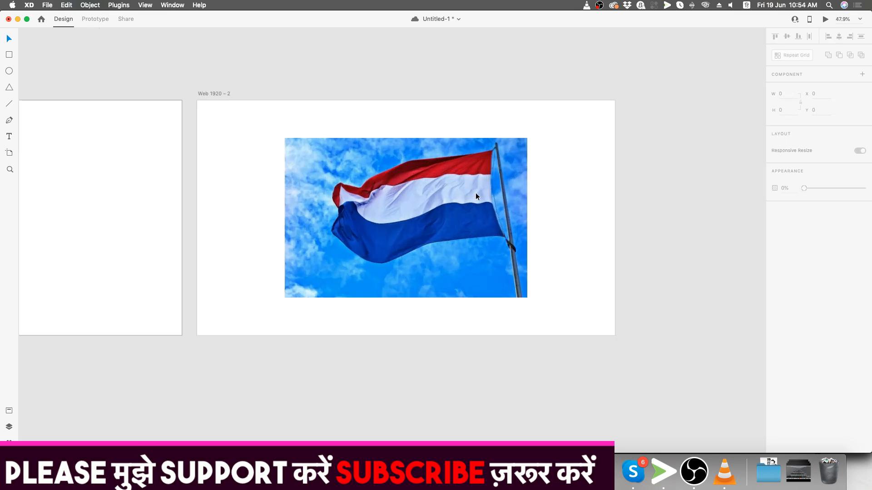
pyautogui.scroll(5, 377, 193)
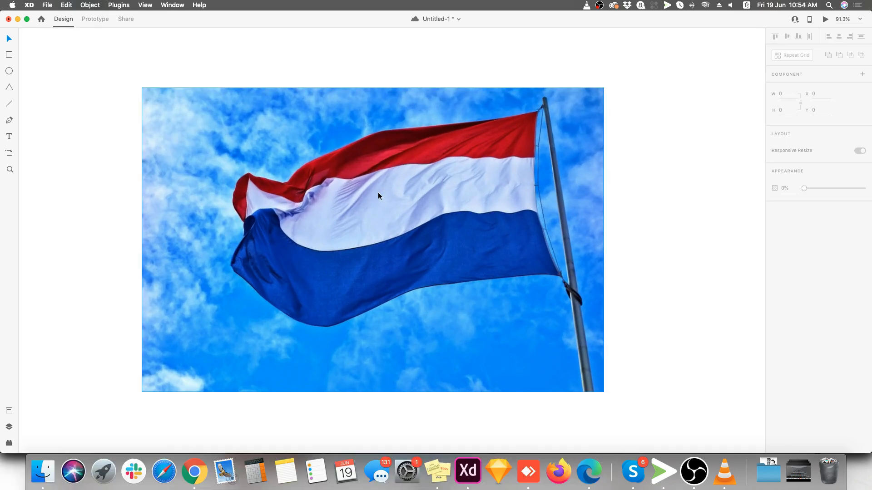
pyautogui.scroll(4, 407, 128)
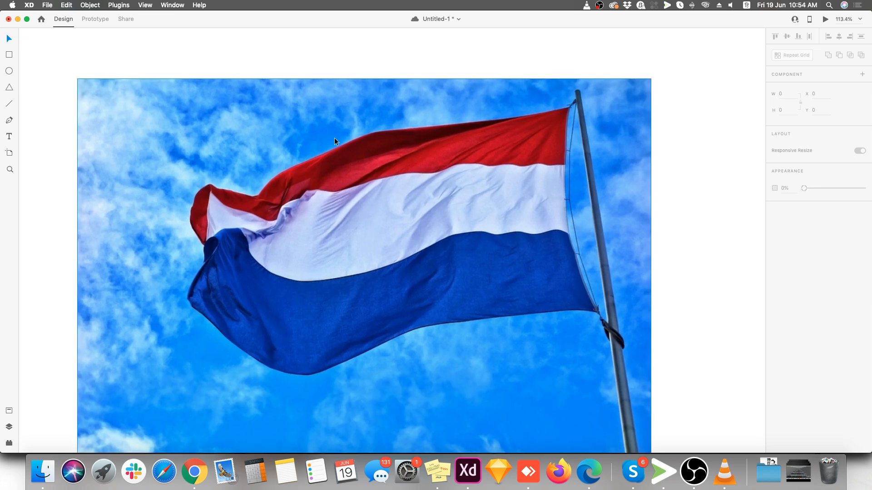
pyautogui.click(9, 120)
pyautogui.click(568, 110)
pyautogui.scroll(5, 521, 119)
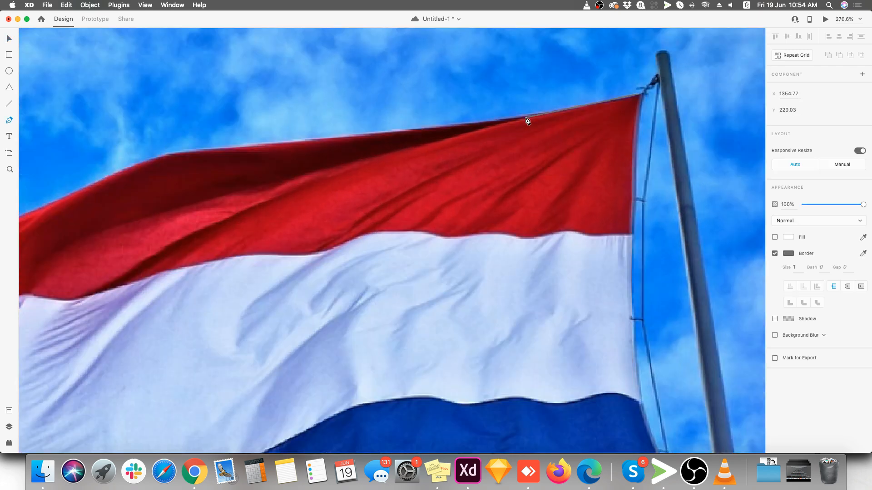
pyautogui.click(496, 121)
pyautogui.moveTo(495, 121); pyautogui.dragTo(444, 127)
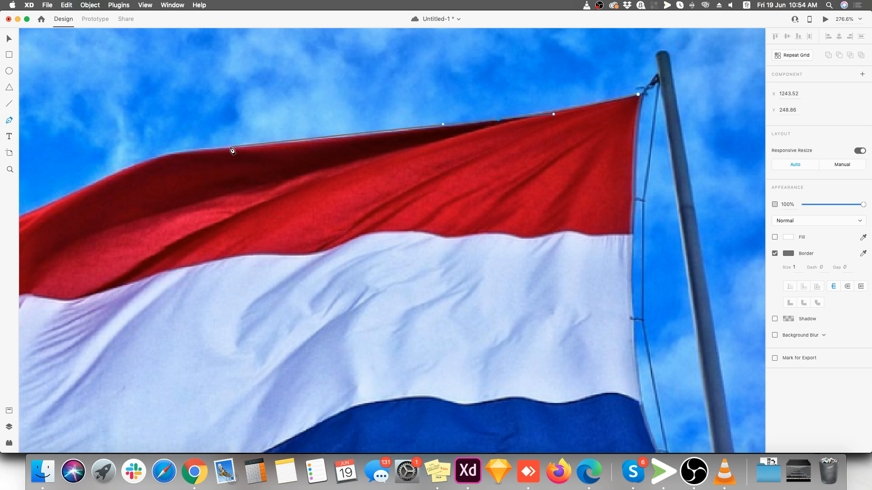
pyautogui.moveTo(265, 145); pyautogui.dragTo(219, 146)
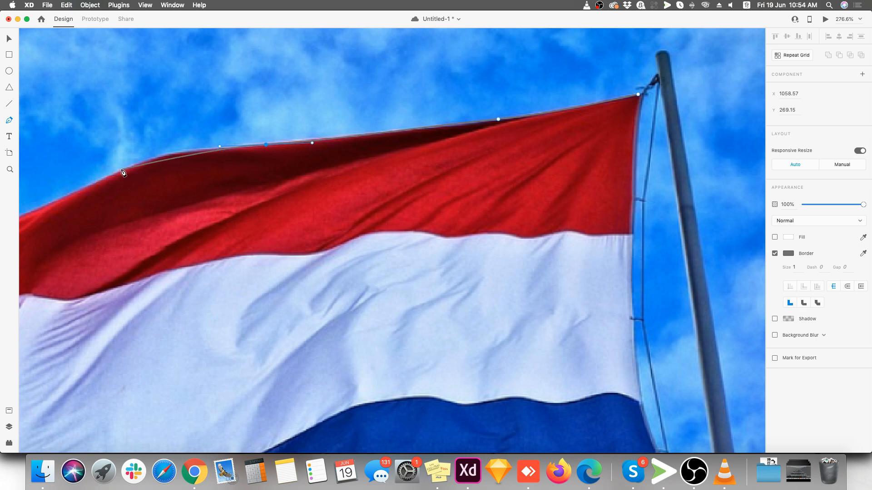
# Continue the path with curved anchors down the flag's upper edge, through the dip, and up to the peak of the folded red tip
pyautogui.moveTo(118, 173); pyautogui.dragTo(82, 197)
pyautogui.moveTo(160, 131); pyautogui.dragTo(491, 104)
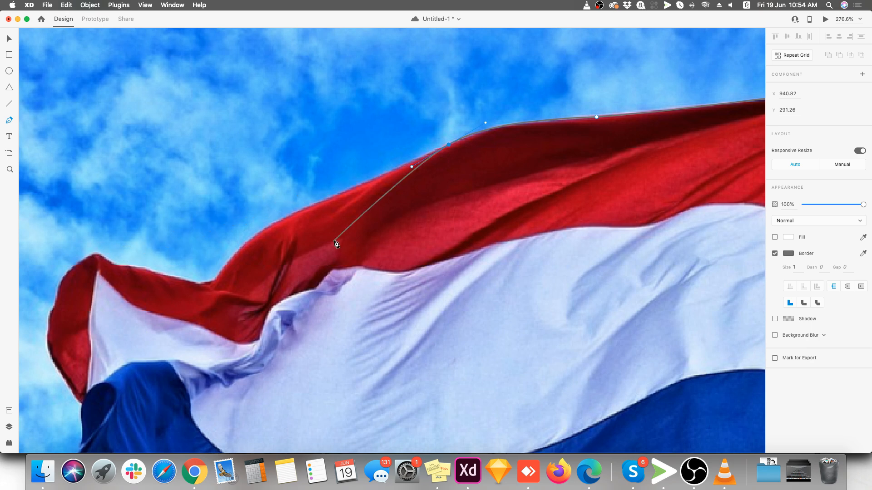
pyautogui.moveTo(324, 200); pyautogui.dragTo(309, 205)
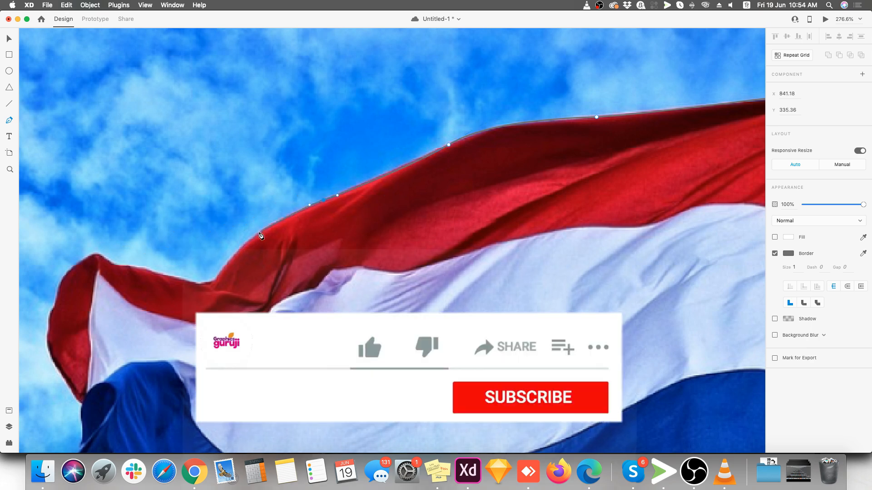
pyautogui.moveTo(251, 237); pyautogui.dragTo(232, 254)
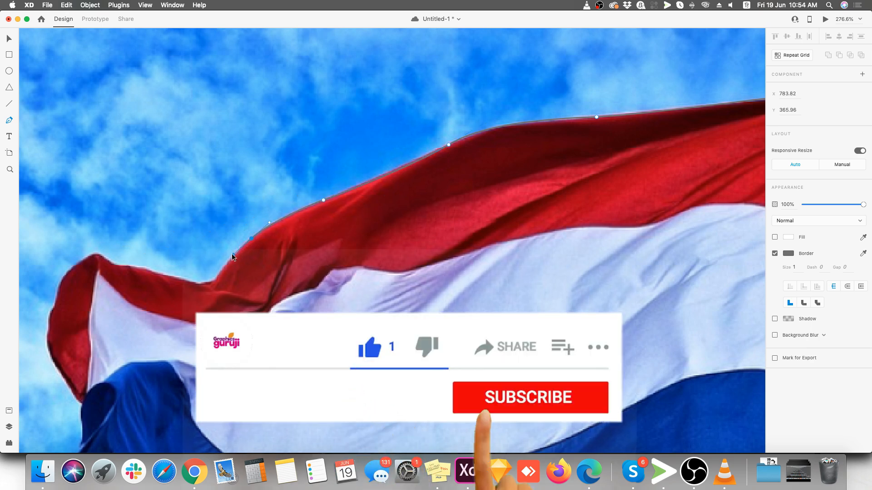
pyautogui.moveTo(213, 282); pyautogui.dragTo(83, 254)
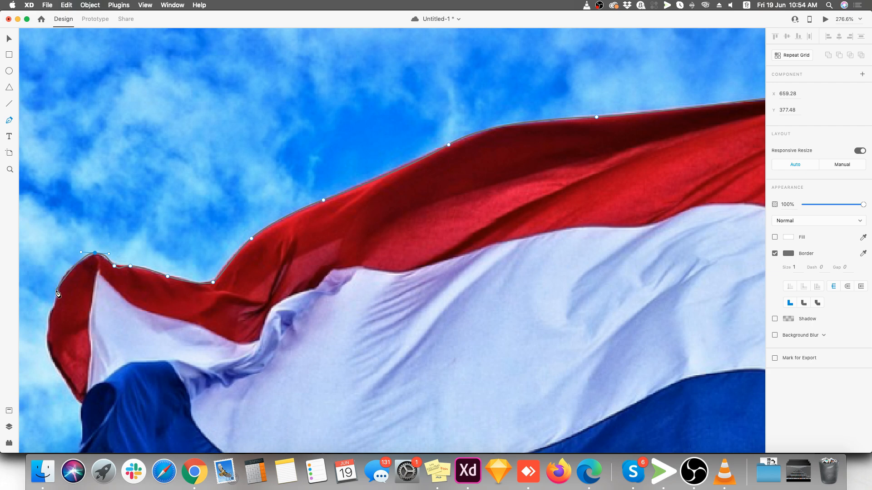
# Angle the outgoing direction handle at the red tip's peak downward to follow the fold's outer edge
pyautogui.scroll(5, 39, 303)
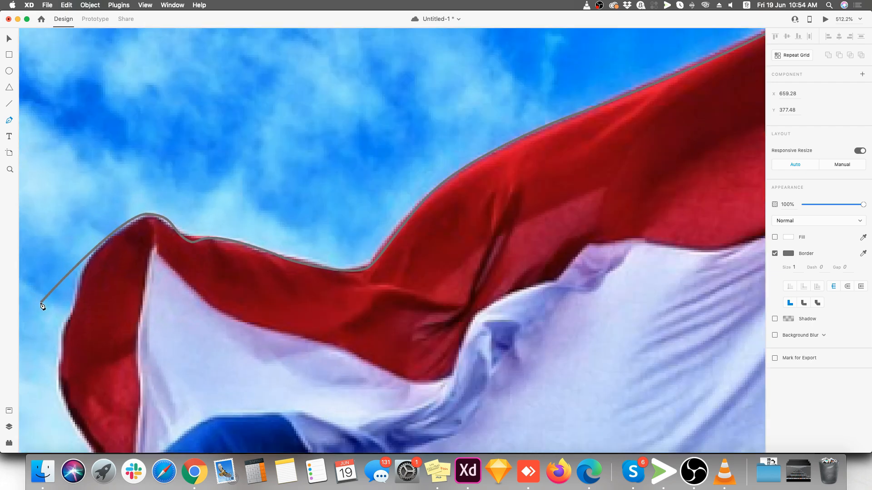
pyautogui.scroll(-5, 336, 156)
pyautogui.scroll(6, 74, 286)
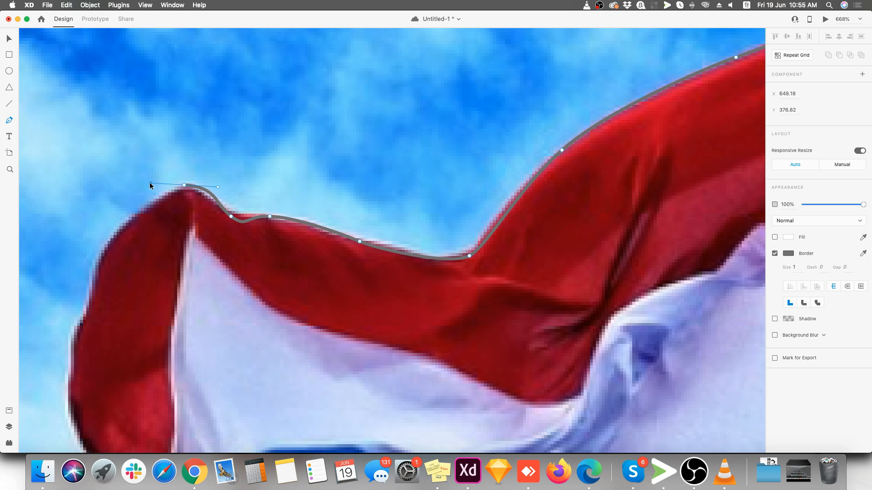
pyautogui.moveTo(149, 188); pyautogui.dragTo(153, 209)
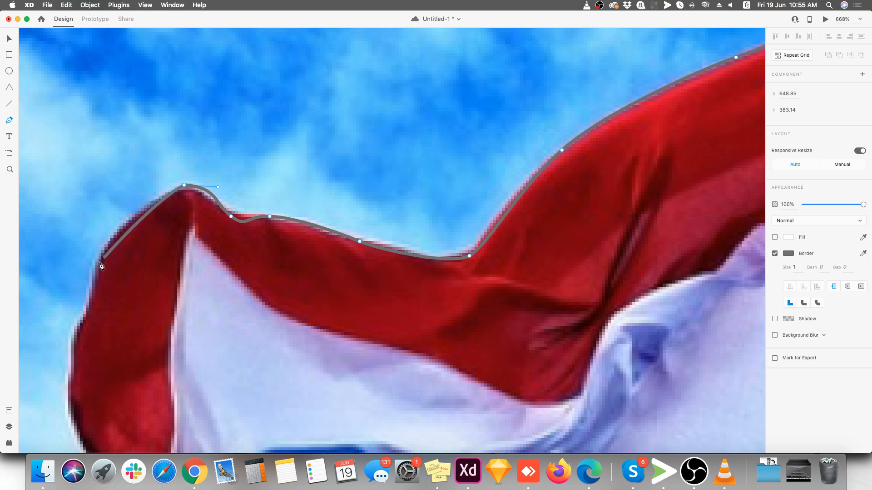
# Trace the outer edge of the folded red tip with further anchors down to where it meets the blue stripe
pyautogui.moveTo(98, 272); pyautogui.dragTo(75, 327)
pyautogui.scroll(-3, 86, 300)
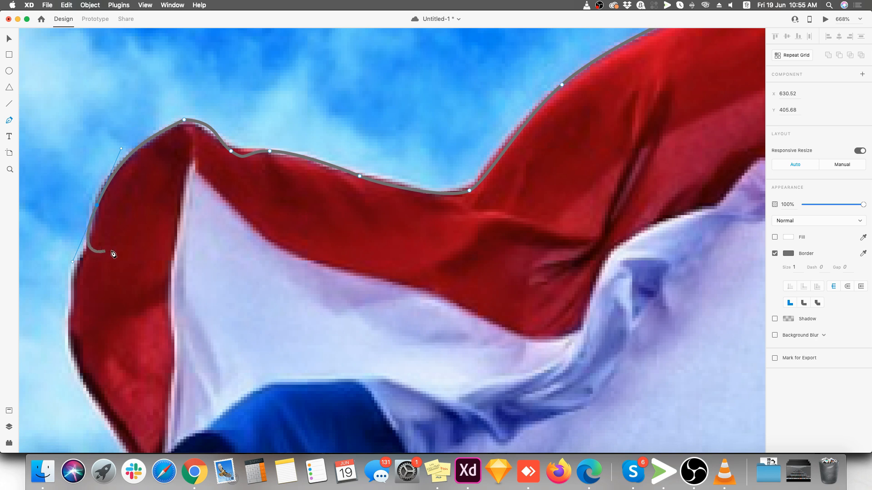
pyautogui.moveTo(73, 263)
pyautogui.mouseDown()
pyautogui.moveTo(80, 260)
pyautogui.moveTo(77, 271)
pyautogui.mouseUp()
pyautogui.moveTo(72, 305); pyautogui.dragTo(72, 329)
pyautogui.scroll(-3, 71, 341)
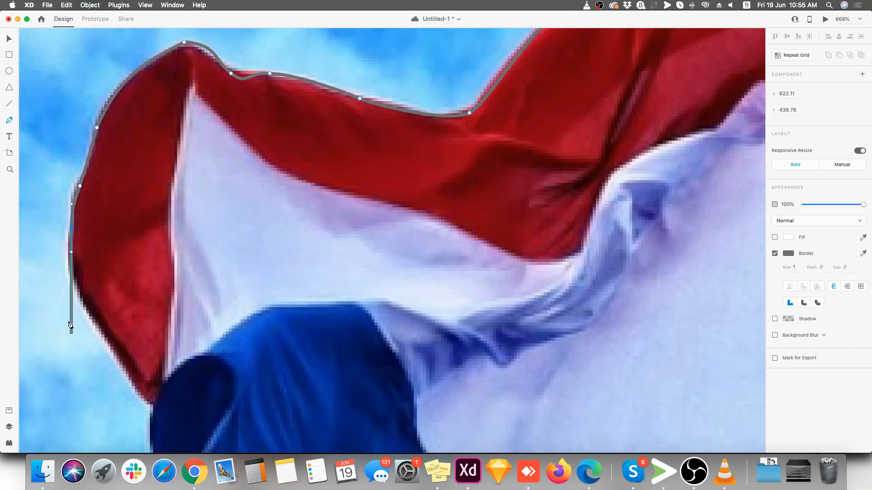
pyautogui.scroll(-2, 69, 273)
pyautogui.moveTo(96, 282); pyautogui.dragTo(120, 324)
pyautogui.click(134, 344)
pyautogui.moveTo(149, 364); pyautogui.dragTo(153, 370)
# Continue the path along the blue stripe's free edge and around its outermost corner
pyautogui.scroll(-10, 154, 369)
pyautogui.moveTo(153, 238); pyautogui.dragTo(148, 249)
pyautogui.scroll(-2, 182, 234)
pyautogui.scroll(-5, 335, 158)
pyautogui.scroll(5, 250, 179)
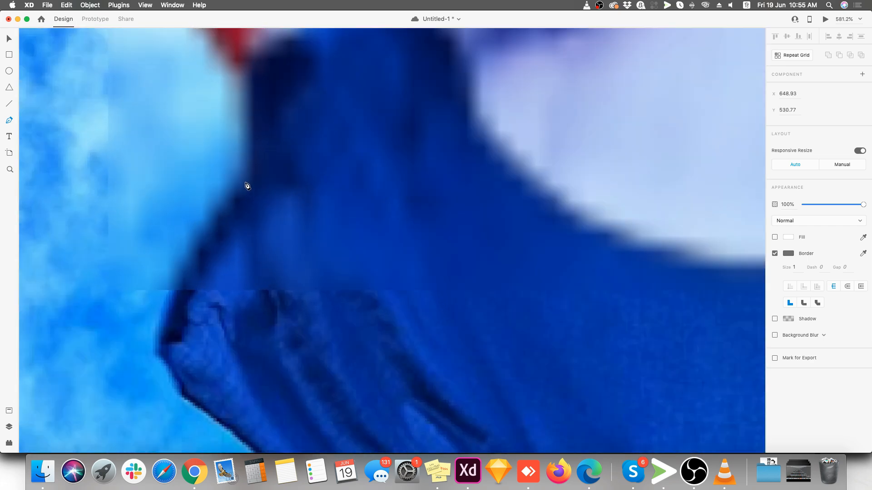
pyautogui.click(223, 201)
pyautogui.moveTo(164, 308); pyautogui.dragTo(166, 338)
pyautogui.moveTo(170, 373); pyautogui.dragTo(186, 396)
# Trace the blue stripe's lower-left edge with anchors down to the flag's lowest point
pyautogui.scroll(-5, 99, 178)
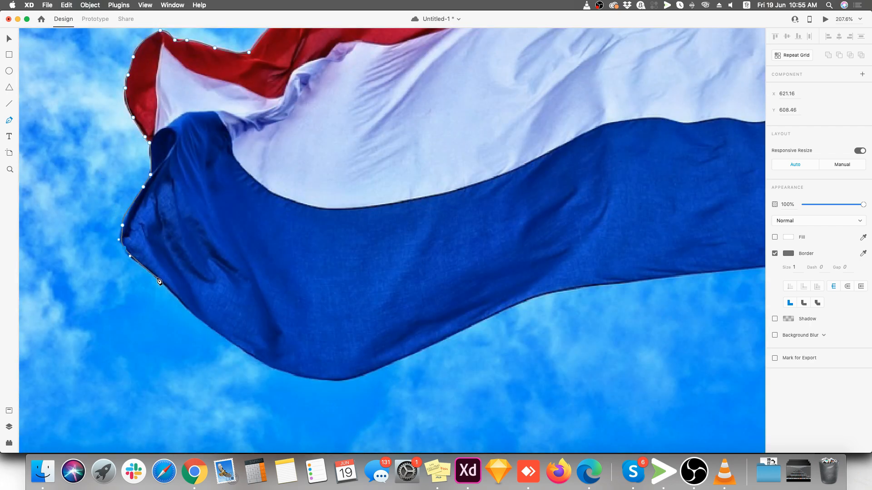
pyautogui.scroll(3, 165, 286)
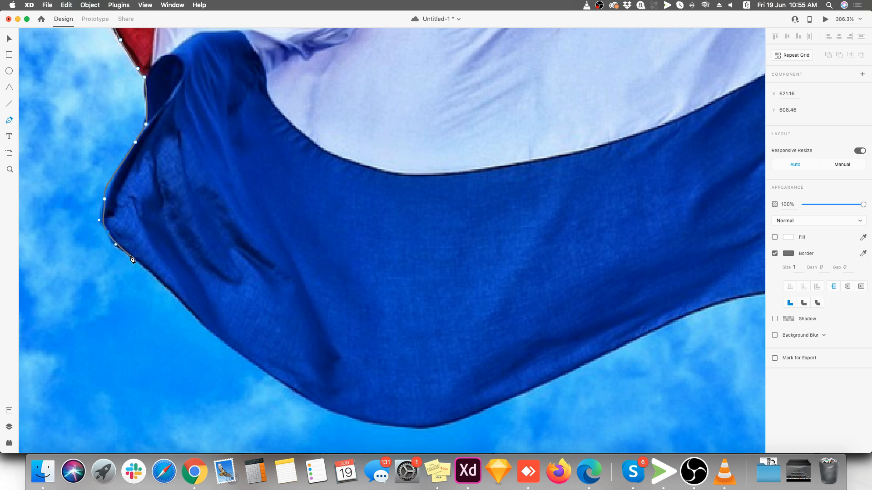
pyautogui.moveTo(179, 299); pyautogui.dragTo(190, 311)
pyautogui.click(220, 340)
pyautogui.moveTo(272, 377); pyautogui.dragTo(290, 388)
pyautogui.moveTo(328, 411); pyautogui.dragTo(356, 420)
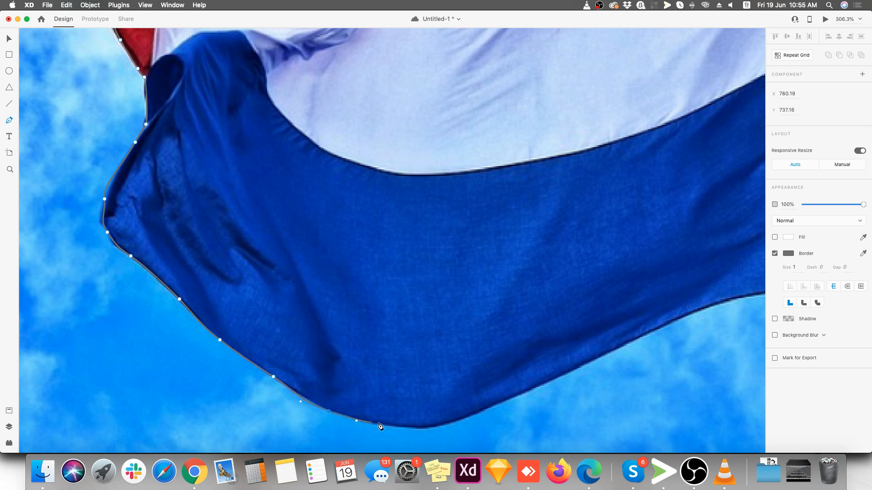
pyautogui.moveTo(411, 428); pyautogui.dragTo(431, 427)
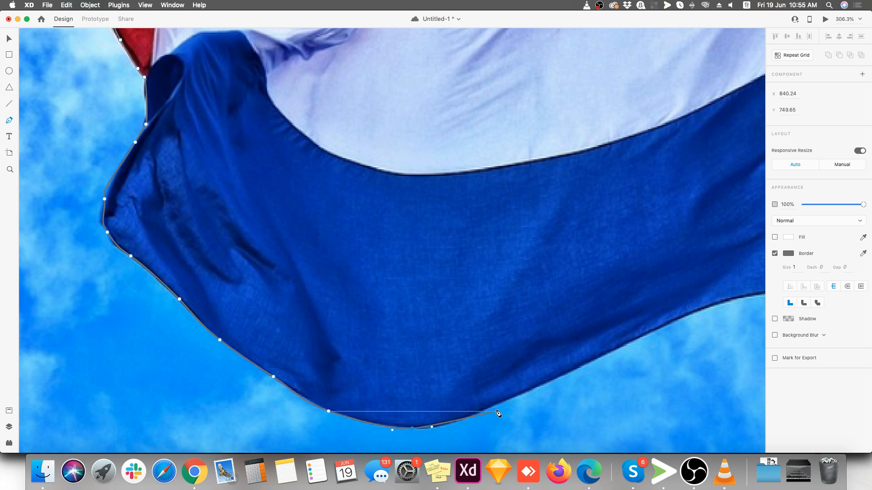
# Trace the flag's bottom edge from its lowest point to the lower corner attached to the pole
pyautogui.moveTo(512, 400); pyautogui.dragTo(156, 353)
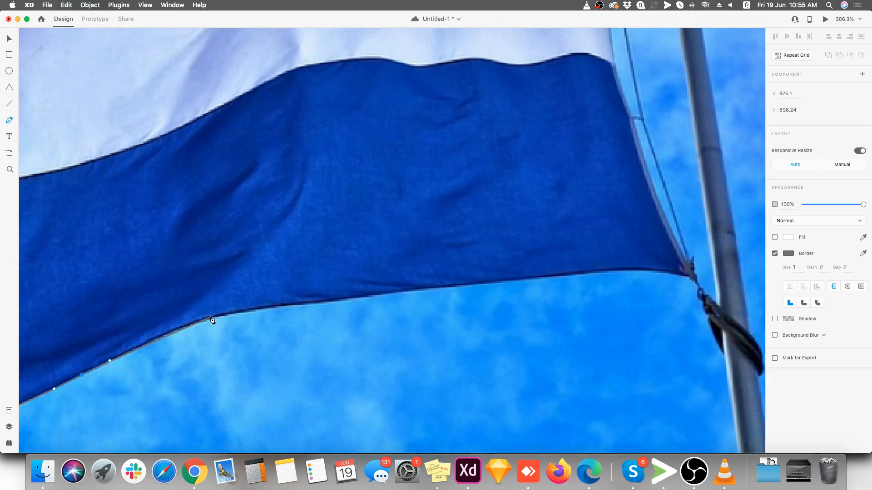
pyautogui.moveTo(183, 326); pyautogui.dragTo(211, 319)
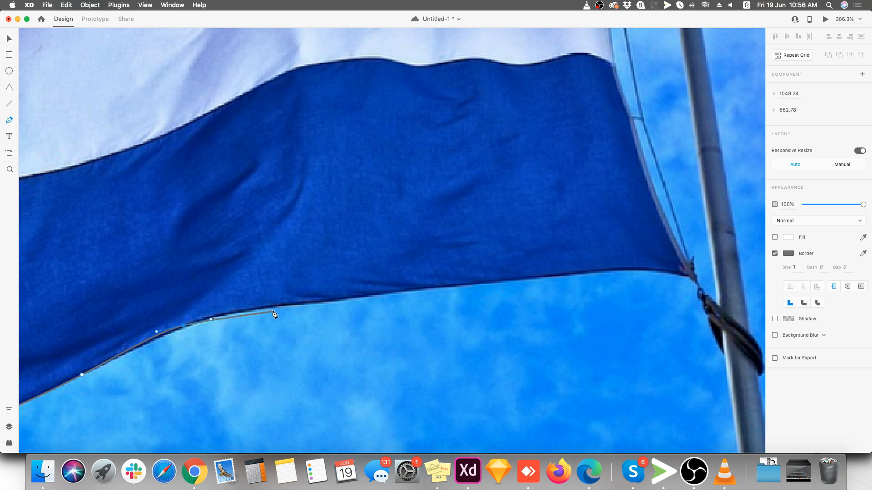
pyautogui.moveTo(377, 295); pyautogui.dragTo(596, 273)
pyautogui.click(689, 274)
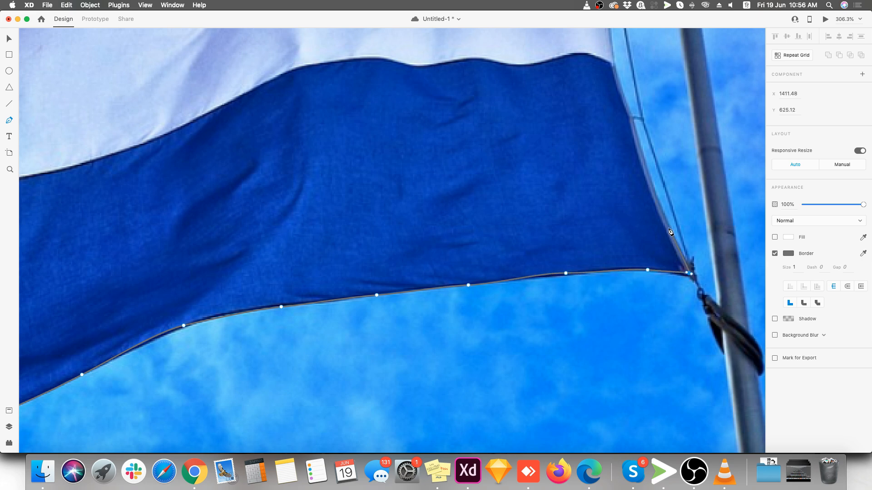
# Trace the flag's pole-side edge with anchors from the lower corner upward and close the path at the upper corner's starting anchor
pyautogui.moveTo(655, 186); pyautogui.dragTo(591, 330)
pyautogui.click(552, 246)
pyautogui.scroll(3, 540, 220)
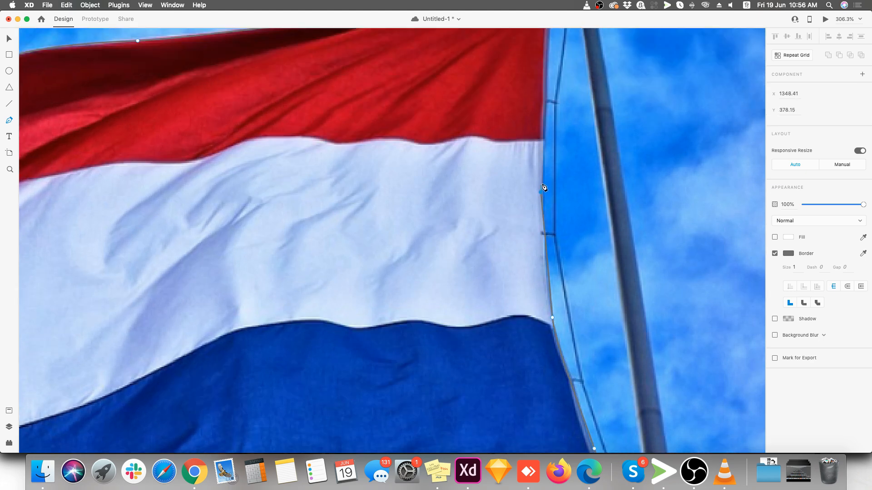
pyautogui.scroll(5, 548, 116)
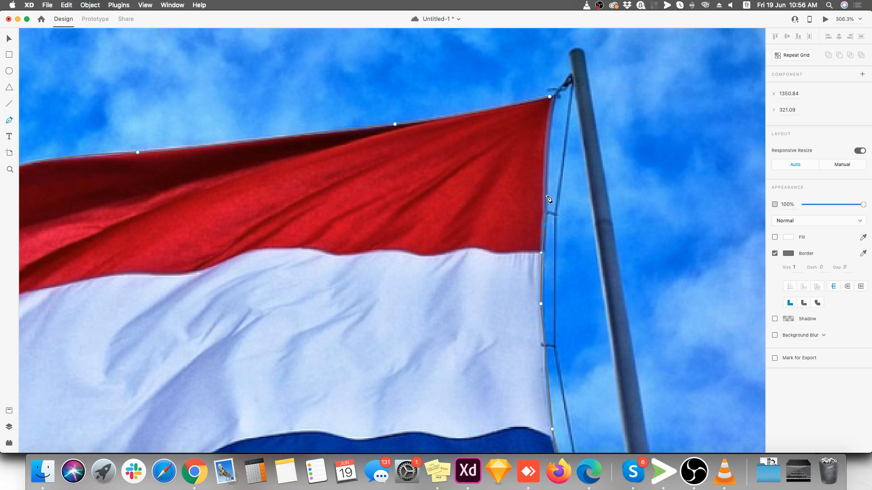
pyautogui.moveTo(550, 138); pyautogui.dragTo(550, 119)
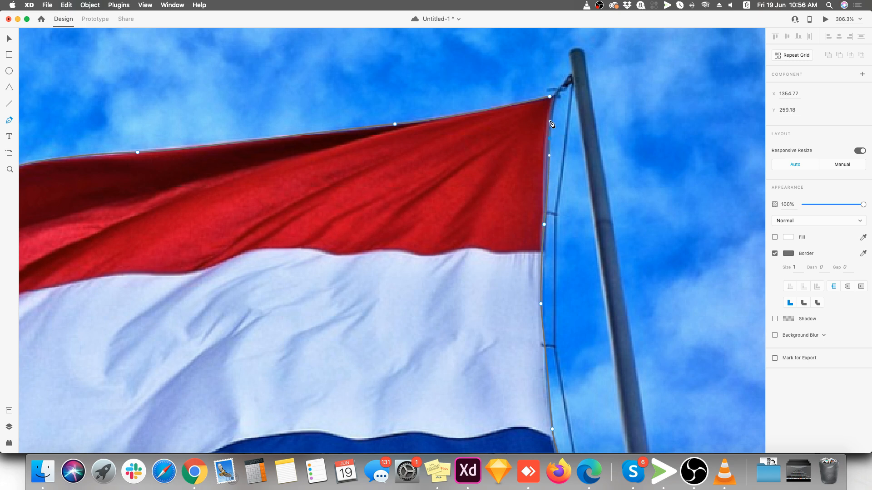
pyautogui.click(550, 98)
# Move the traced flag outline off the photo onto the Web 1920 – 1 artboard and fill it with solid black #000000
pyautogui.scroll(-10, 553, 104)
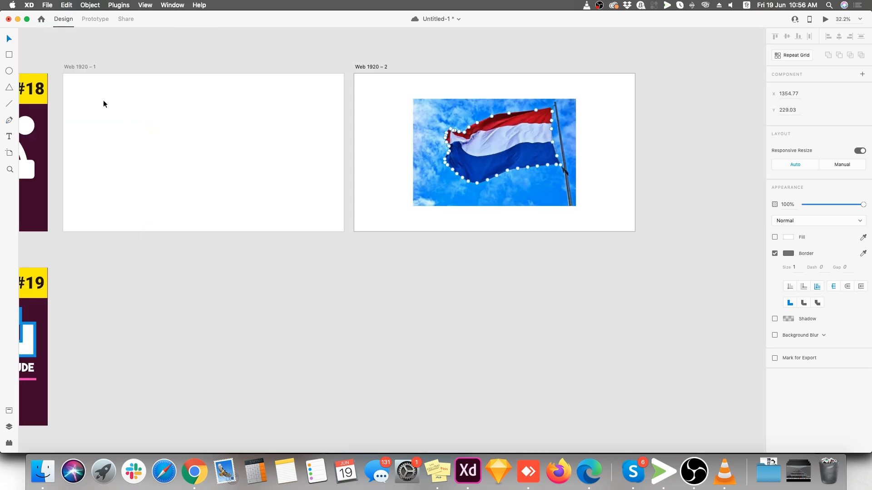
pyautogui.click(540, 158)
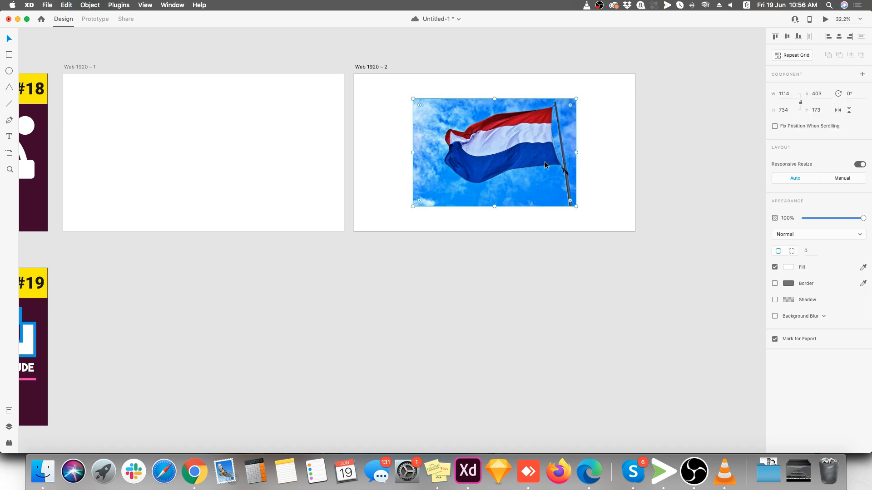
pyautogui.moveTo(533, 171); pyautogui.dragTo(290, 181)
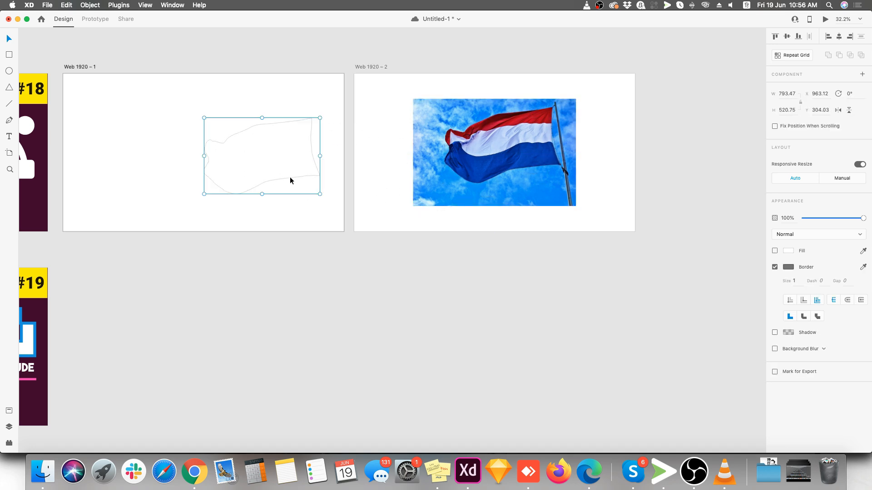
pyautogui.click(784, 251)
pyautogui.moveTo(721, 242); pyautogui.dragTo(638, 284)
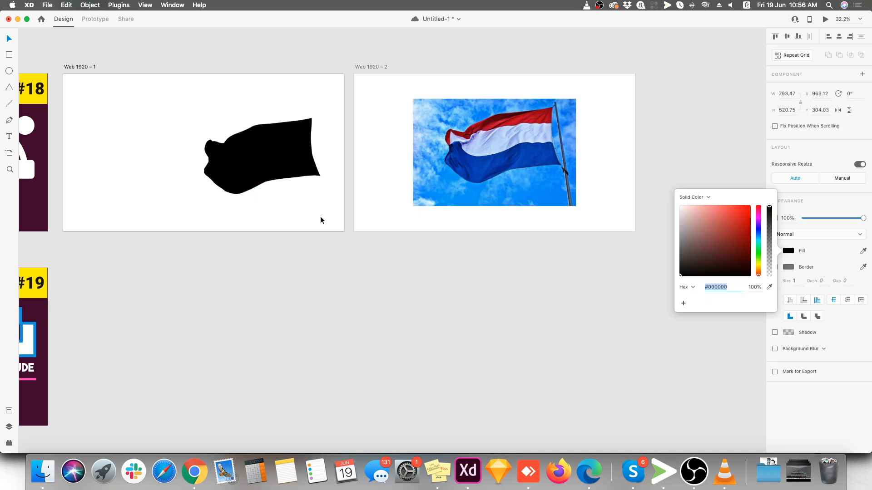
# Reposition the black flag shape on the Web 1920 – 1 artboard to about X 435, Y 180
pyautogui.click(229, 183)
pyautogui.scroll(-5, 430, 216)
pyautogui.scroll(6, 266, 173)
pyautogui.moveTo(402, 189); pyautogui.dragTo(311, 167)
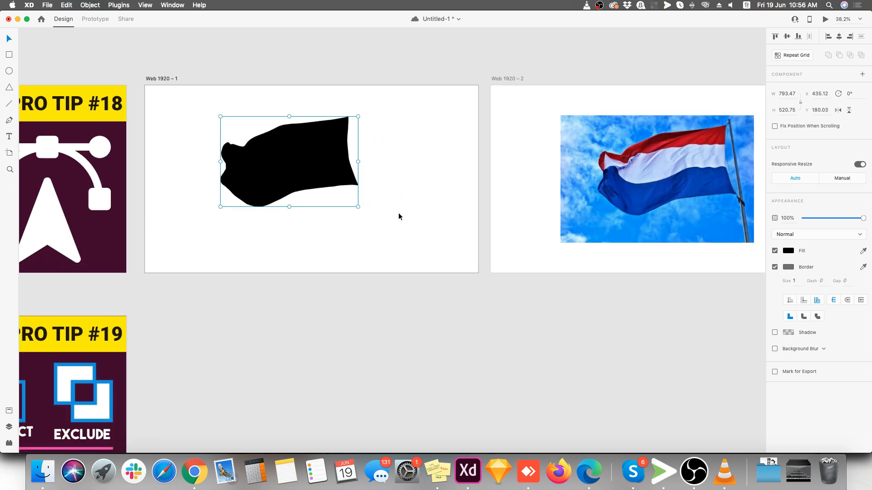
# Save the document and move the black flag shape closer to the artboard's center, at about X 504, Y 234
pyautogui.scroll(3, 203, 153)
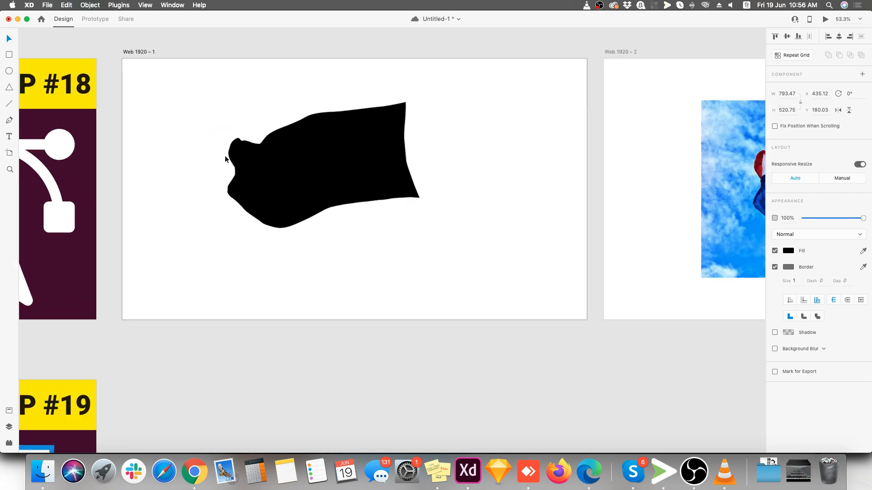
pyautogui.moveTo(291, 166); pyautogui.dragTo(384, 164)
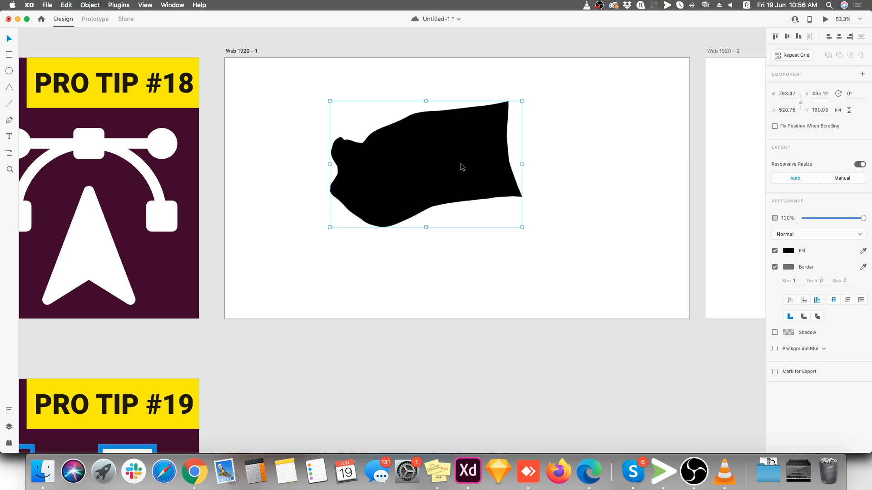
pyautogui.scroll(-2, 486, 166)
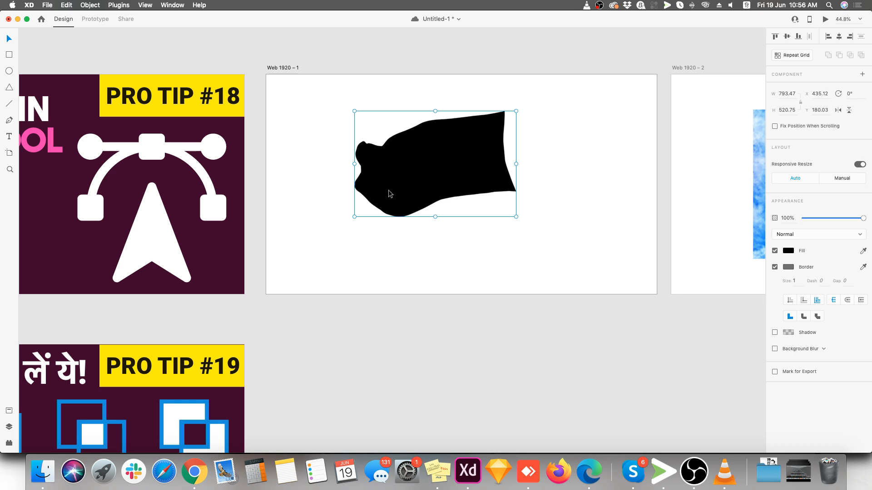
pyautogui.press('cmd+s')
pyautogui.scroll(2, 427, 149)
pyautogui.moveTo(437, 168); pyautogui.dragTo(453, 180)
pyautogui.scroll(2, 454, 179)
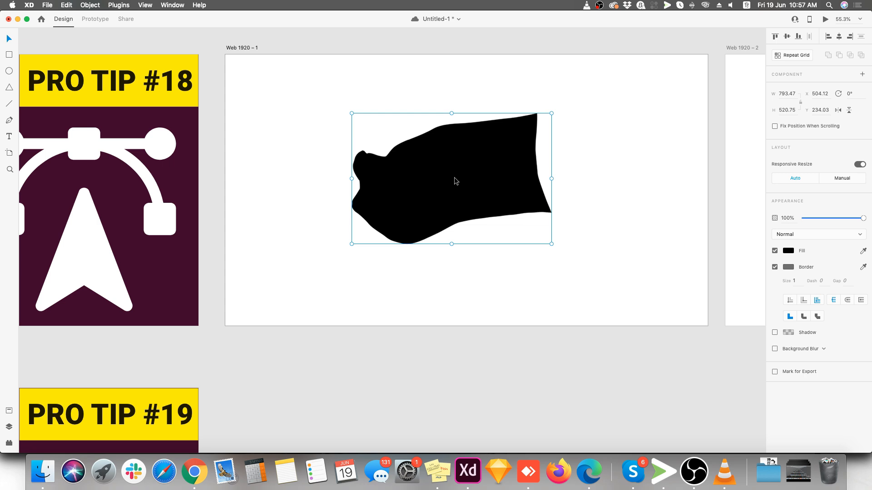